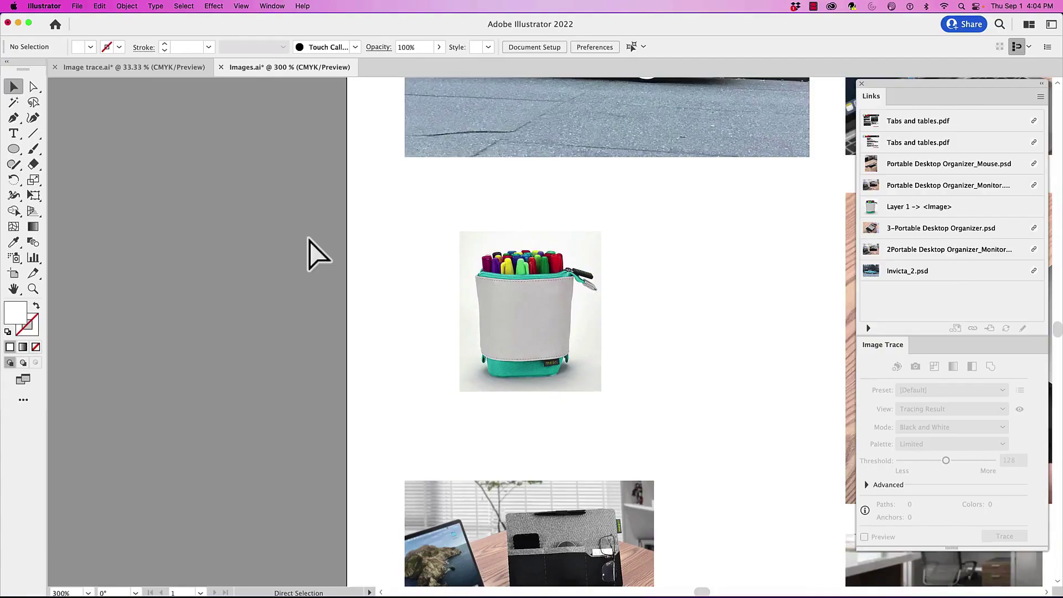
Step: Zoom out to 150%, pan to the laptop-sleeve photo and select it
key("super+minus")
key("super+minus")
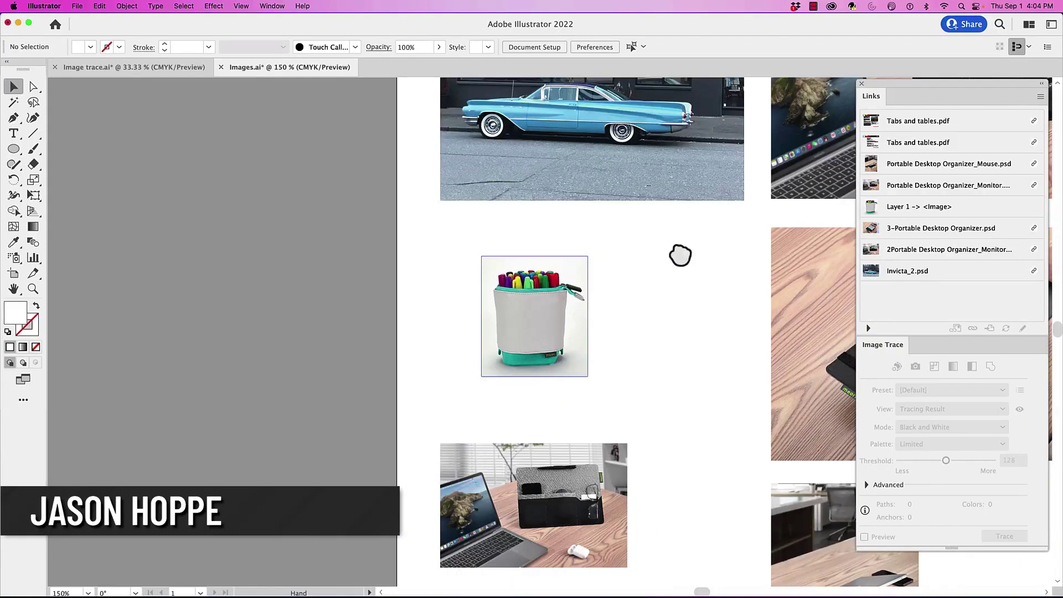
left_click_drag(680, 255, 360, 285)
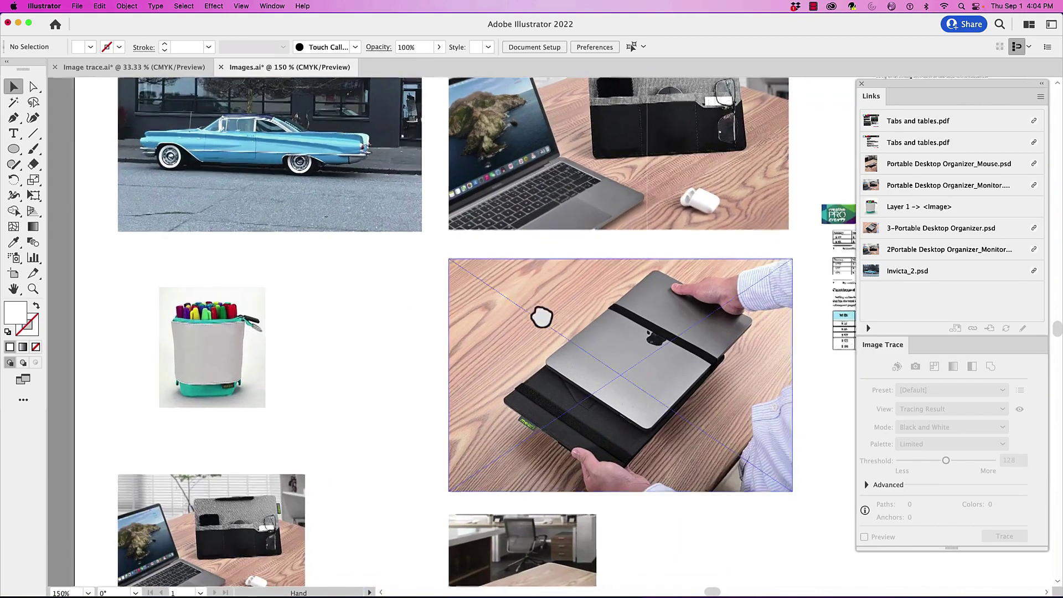
left_click_drag(541, 316, 410, 309)
left_click(547, 321)
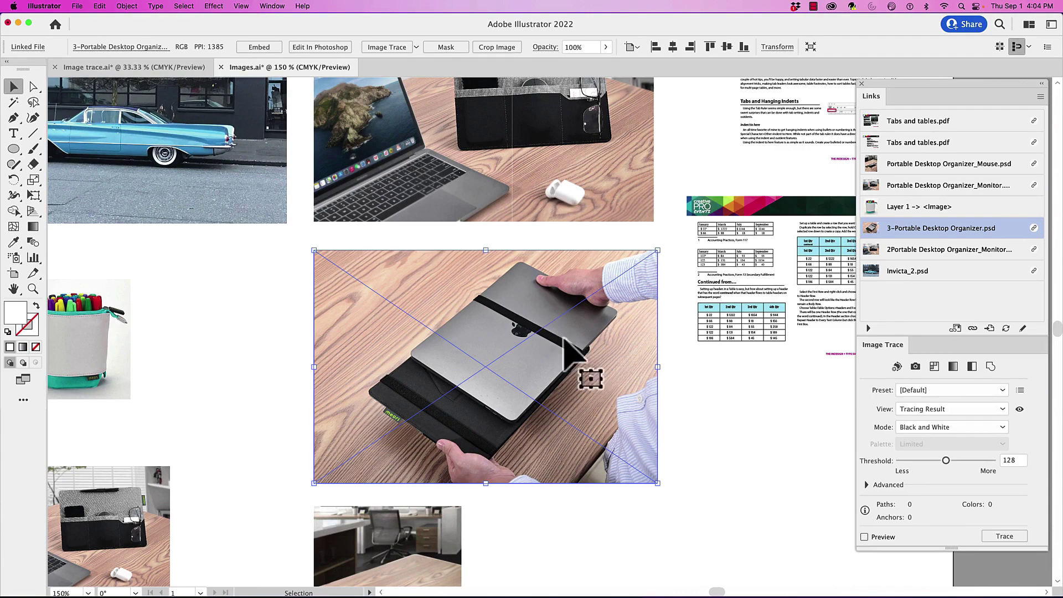
Step: Shrink the laptop-sleeve photo proportionally, then narrow it from the right side
left_click_drag(660, 490, 599, 427)
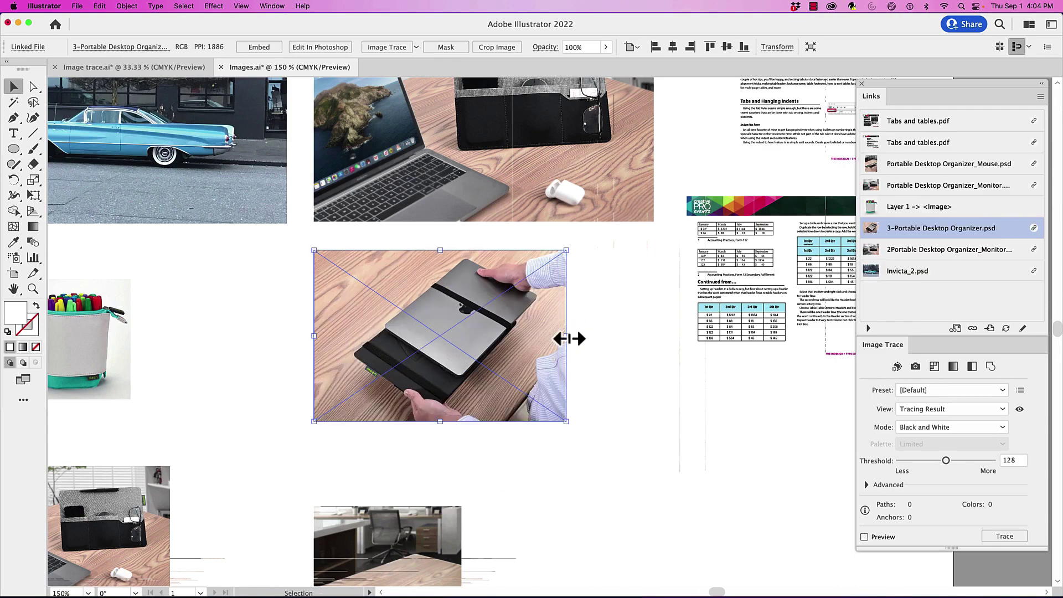
left_click_drag(565, 335, 529, 338)
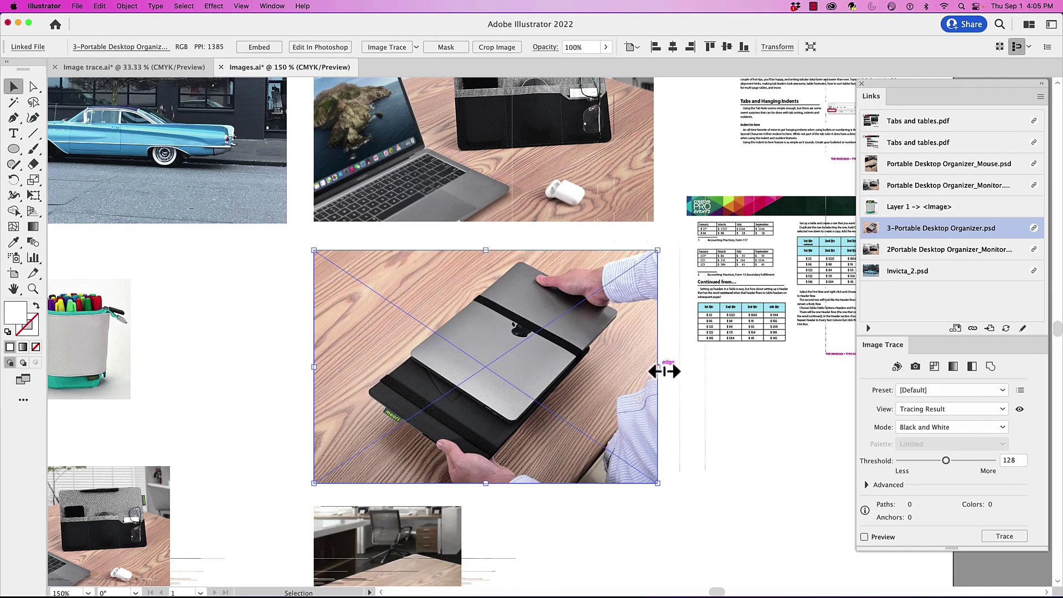
left_click_drag(664, 371, 605, 371)
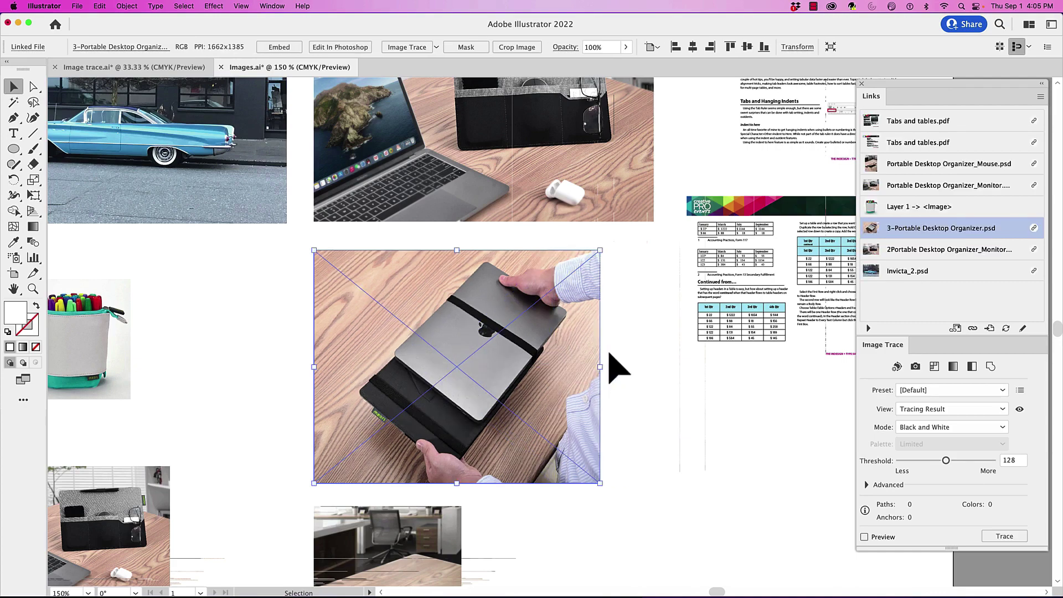
Step: Show the photo's link details and readjust its width to 17.675% by 21.66% scale
left_click(867, 327)
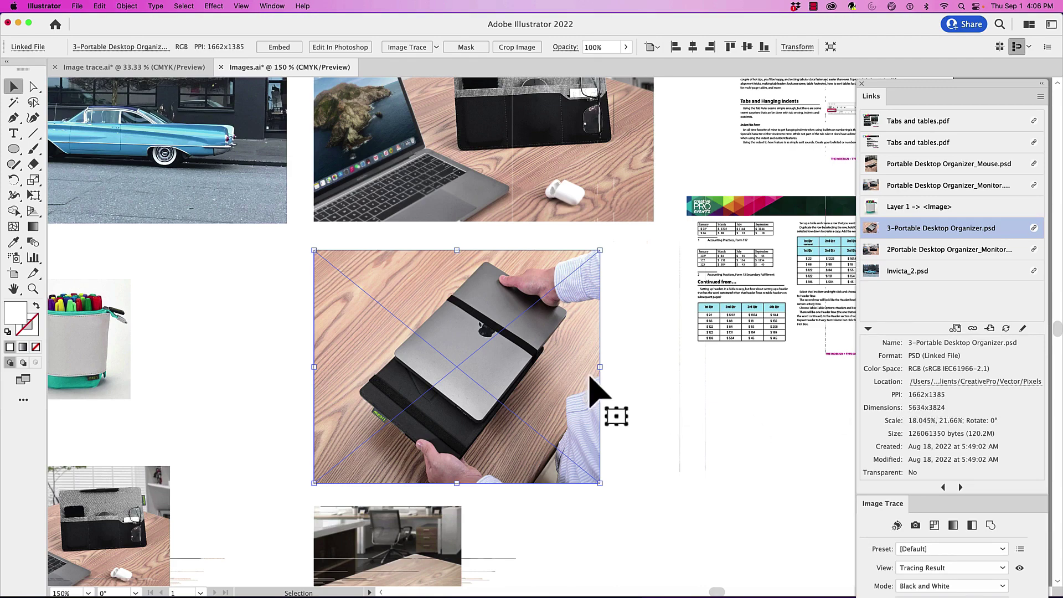
left_click_drag(601, 367, 659, 370)
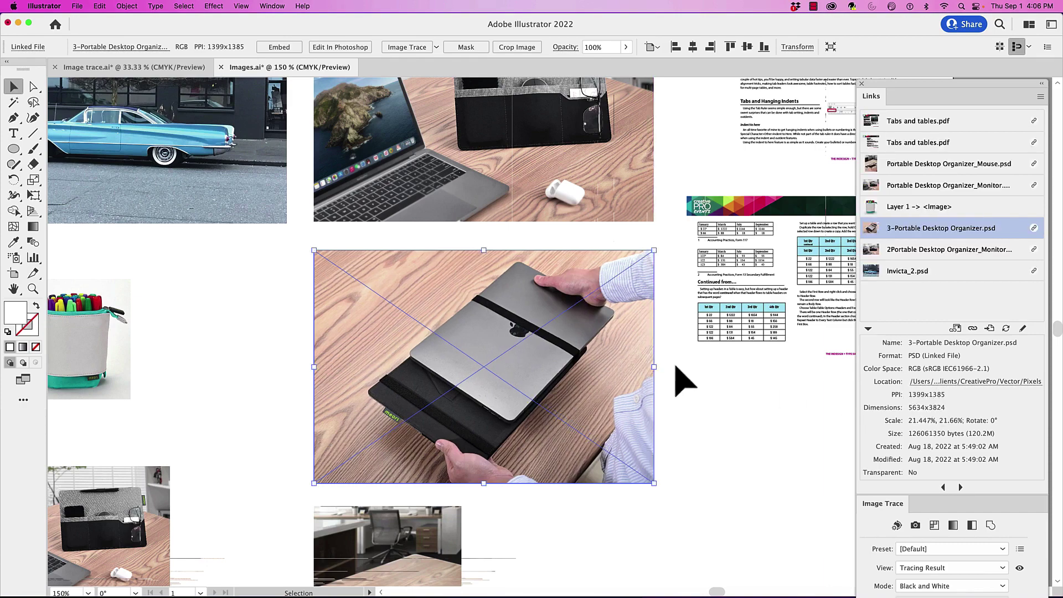
left_click_drag(656, 368, 600, 370)
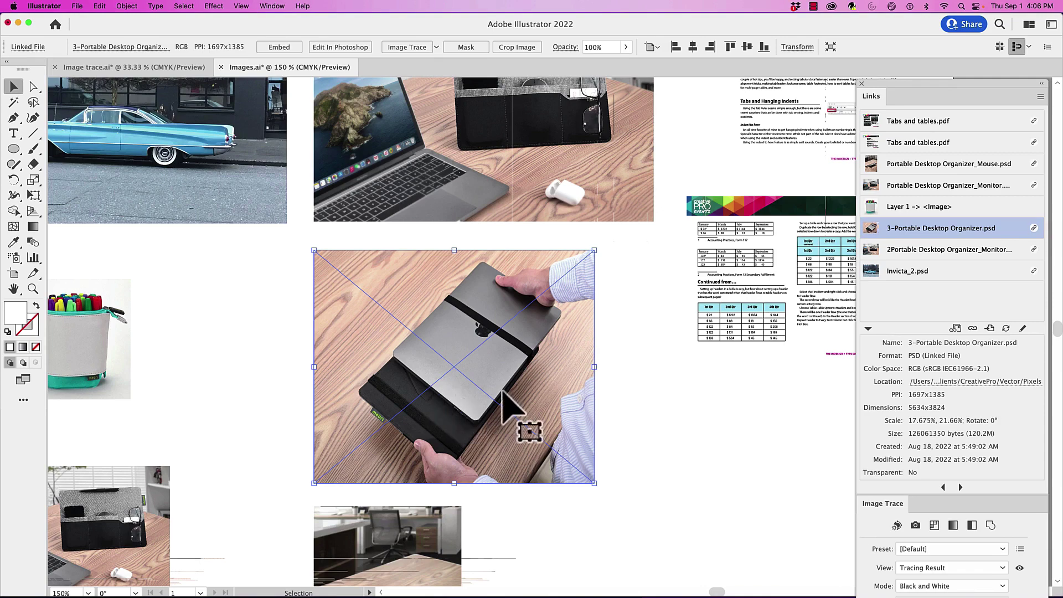
Step: Set Placement Options to preserve File Dimensions with Clip To Bounding Box, then deselect
left_click(1039, 98)
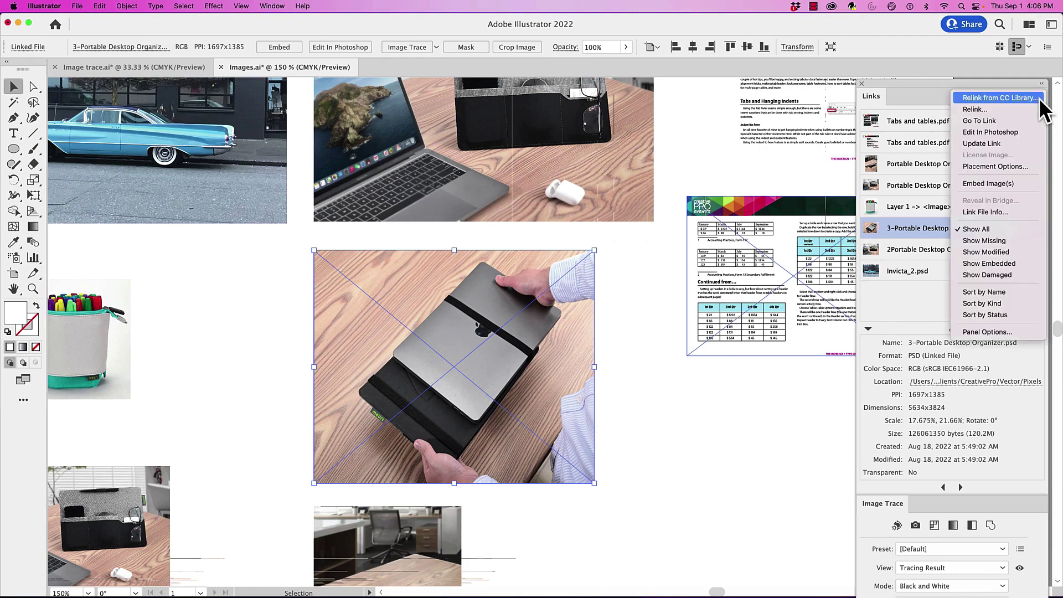
left_click(1002, 167)
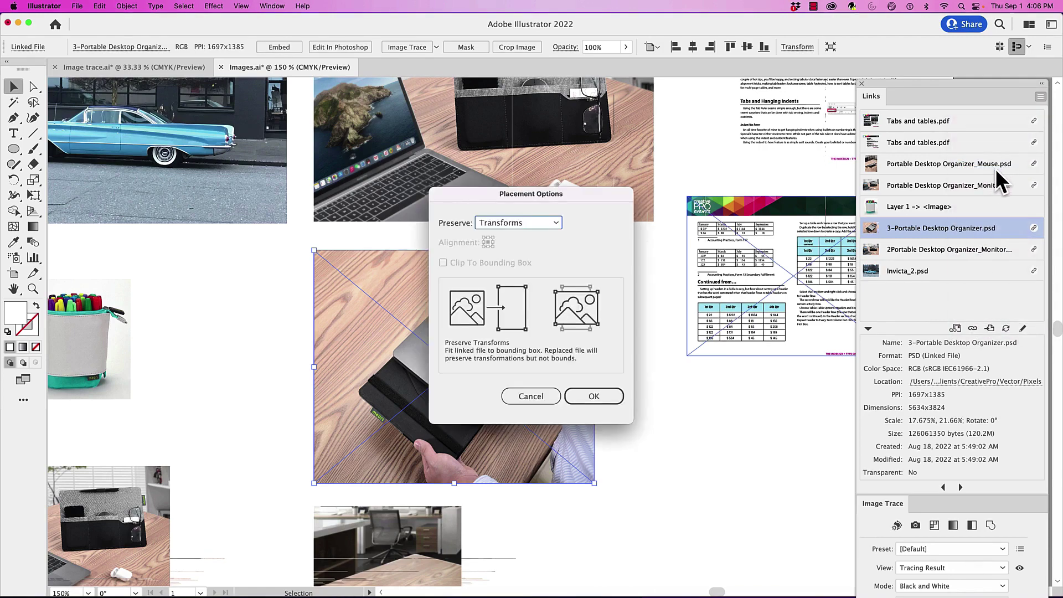
left_click(529, 222)
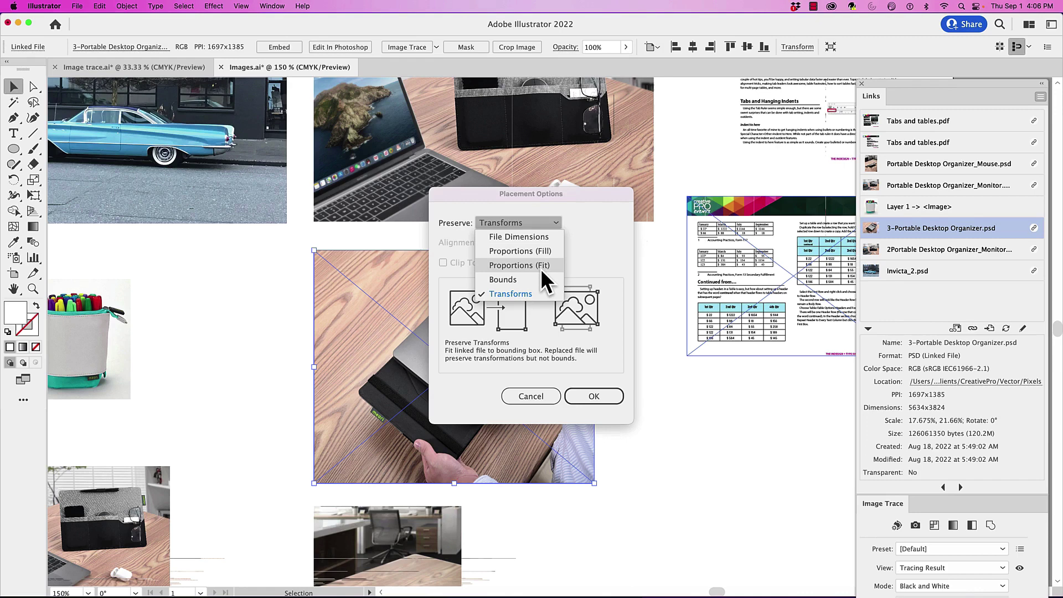
left_click(533, 237)
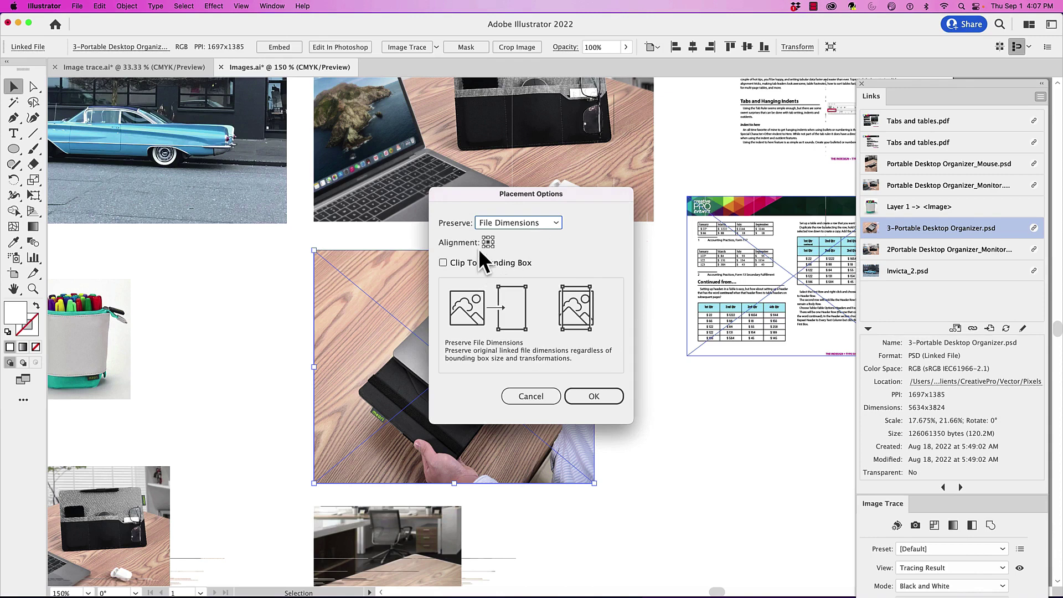
left_click(454, 264)
left_click(589, 397)
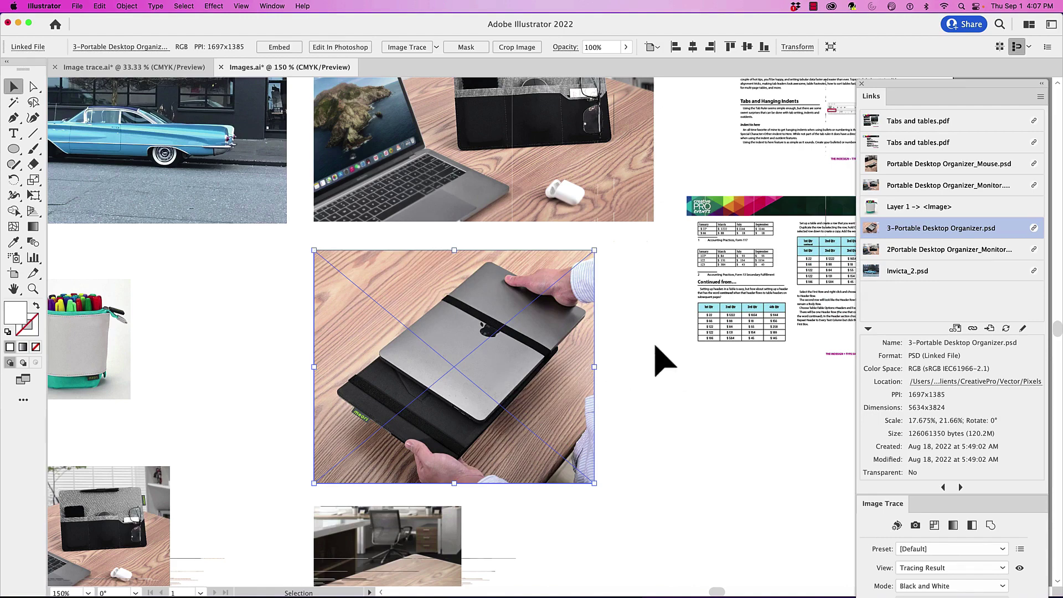
left_click(655, 356)
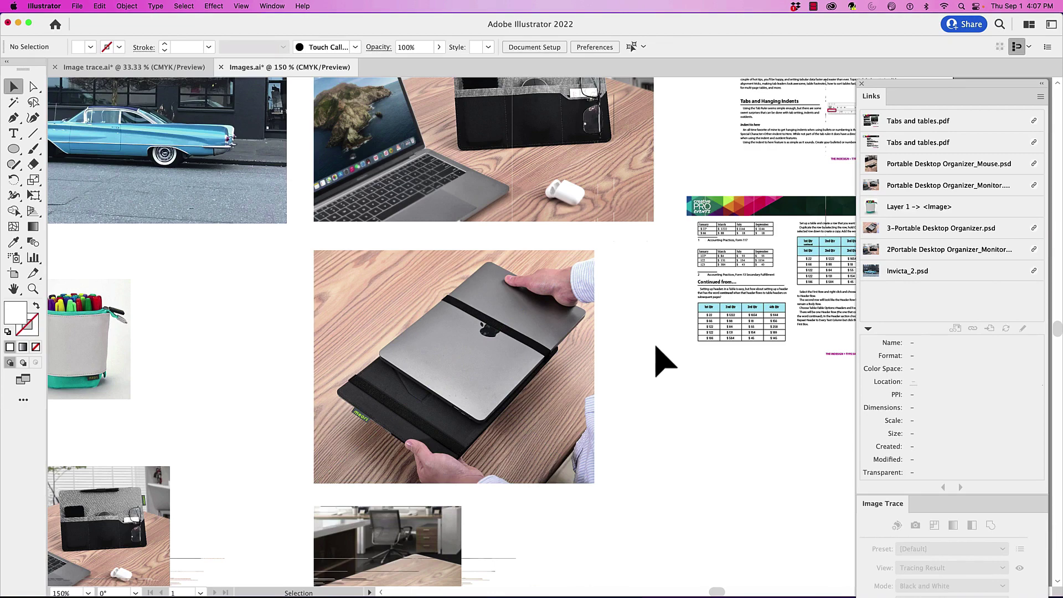
Step: Select the laptop-and-organizer and blue car photos to check their link entries
scroll(664, 362, "up", 1)
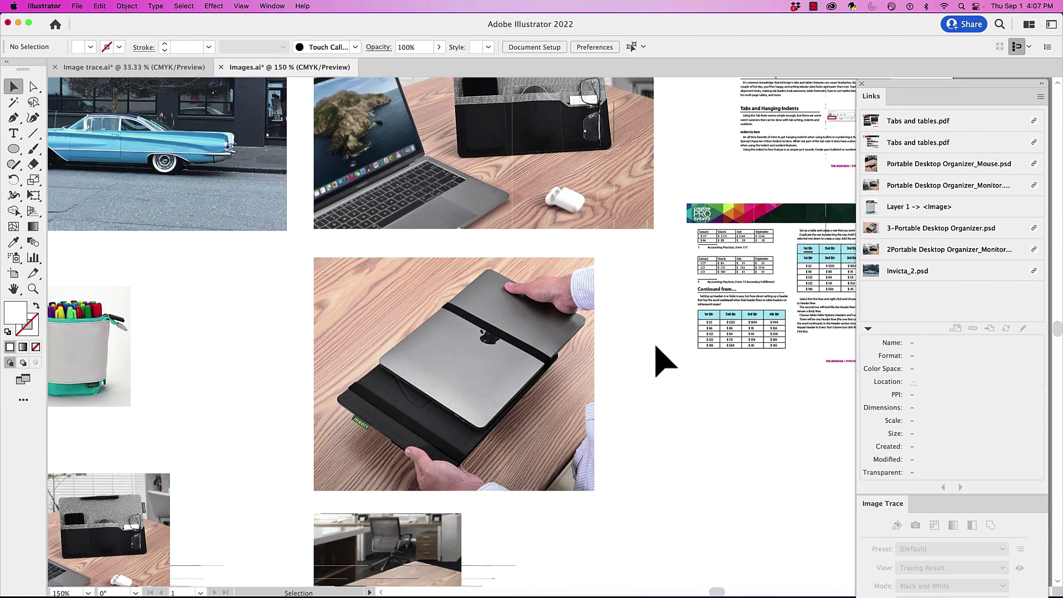
scroll(664, 363, "up", 5)
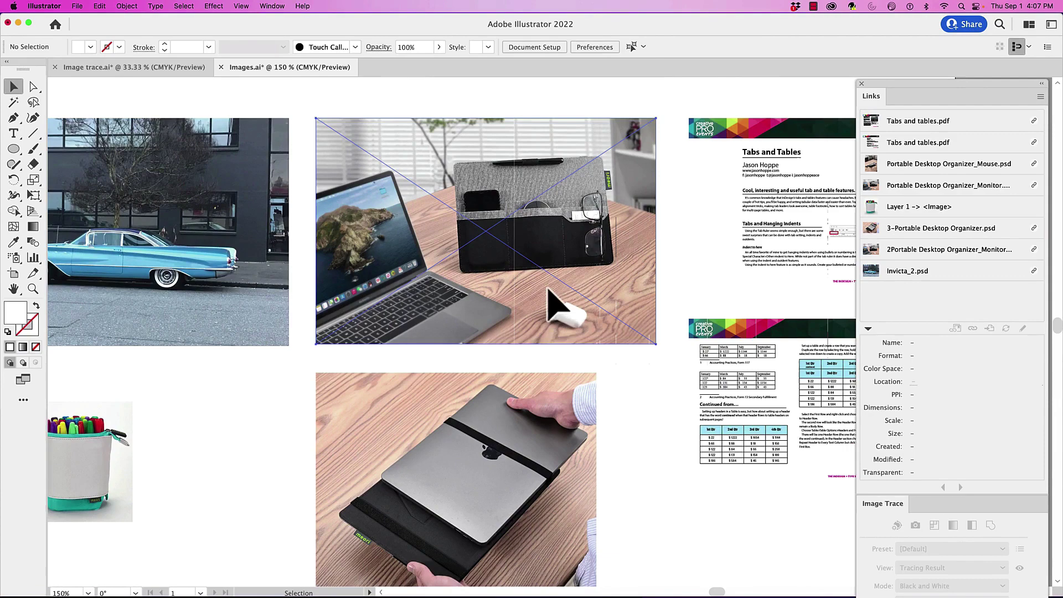
left_click(548, 289)
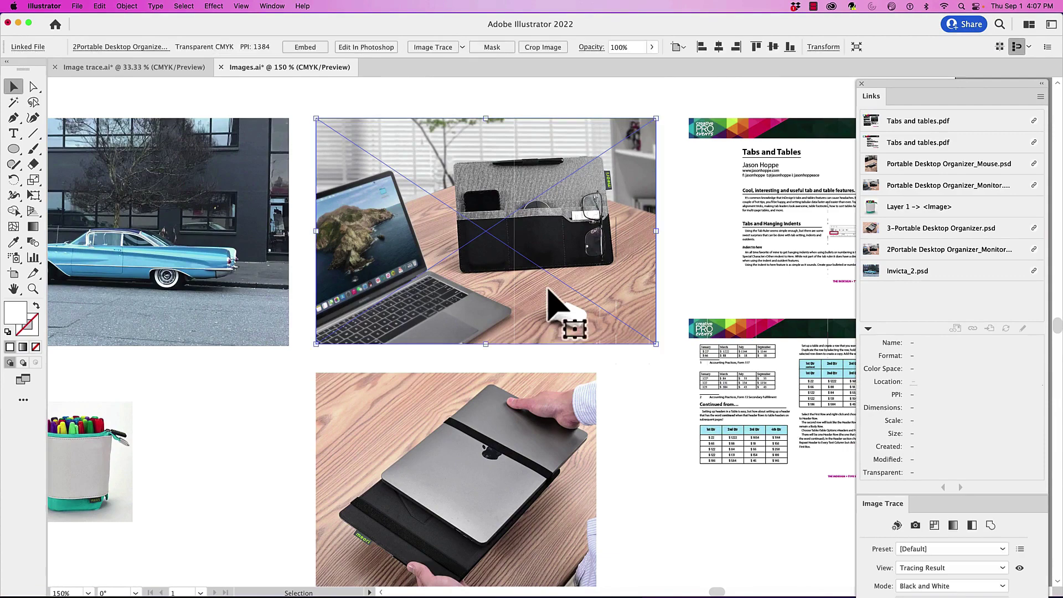
left_click(237, 243)
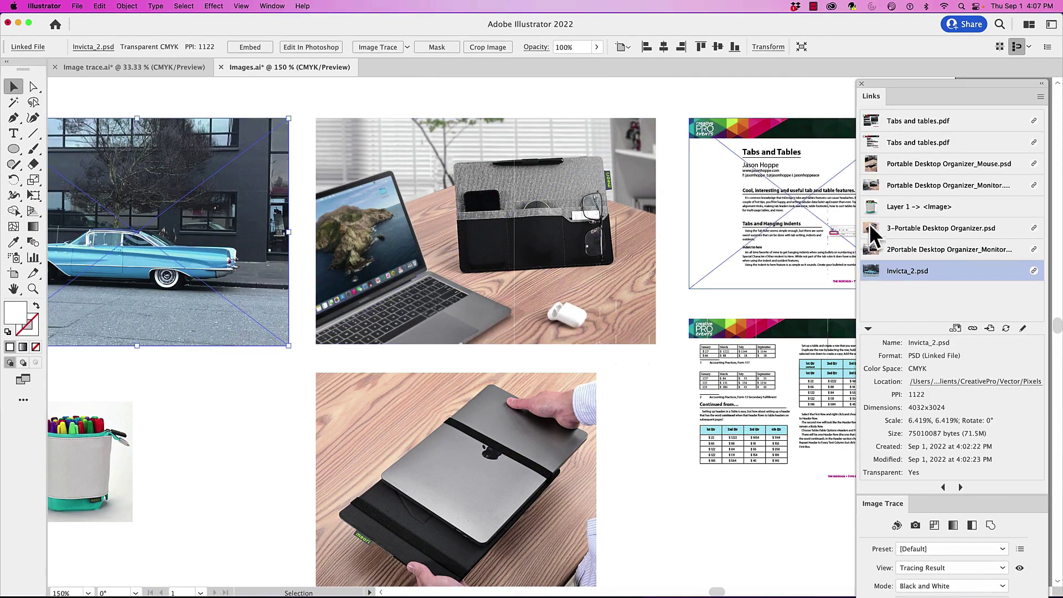
left_click(903, 207)
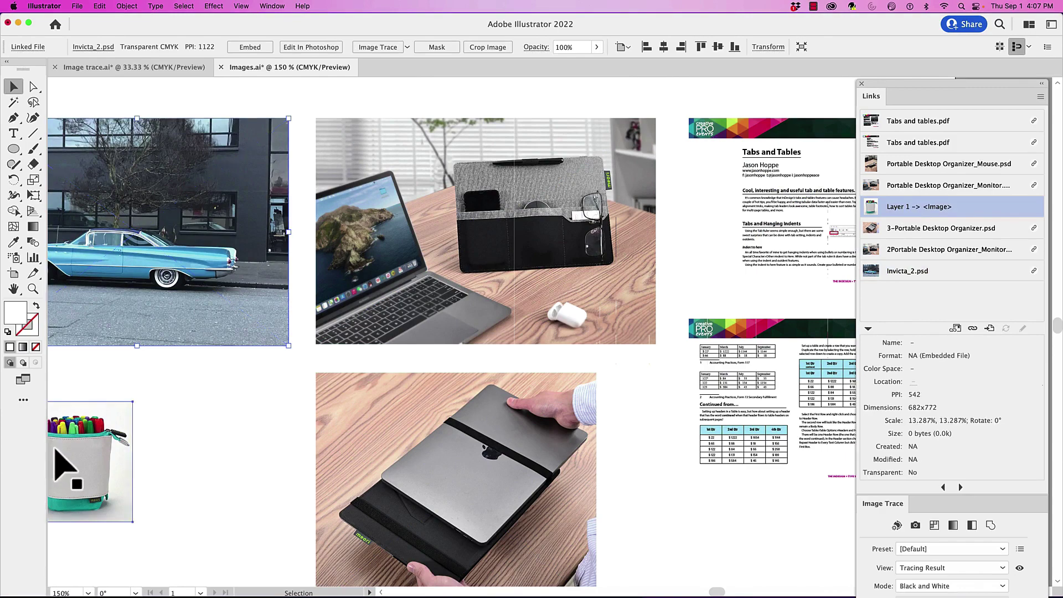
Step: Narrow the embedded pen-holder image slightly and view its Links panel commands
left_click(78, 443)
scroll(108, 442, "left", 5)
scroll(103, 445, "left", 3)
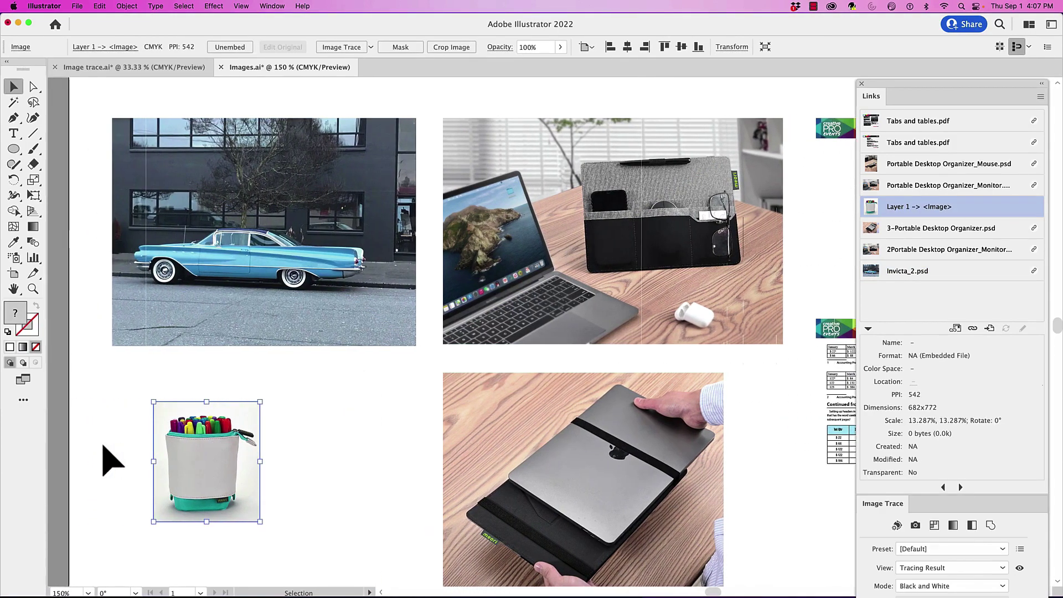
left_click_drag(260, 468, 250, 468)
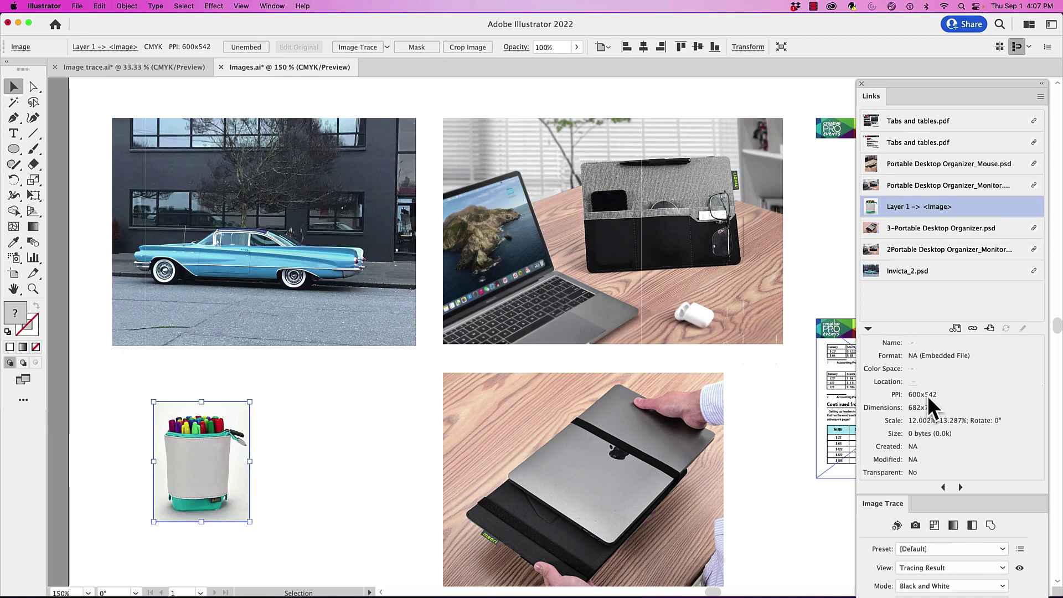
left_click(1040, 97)
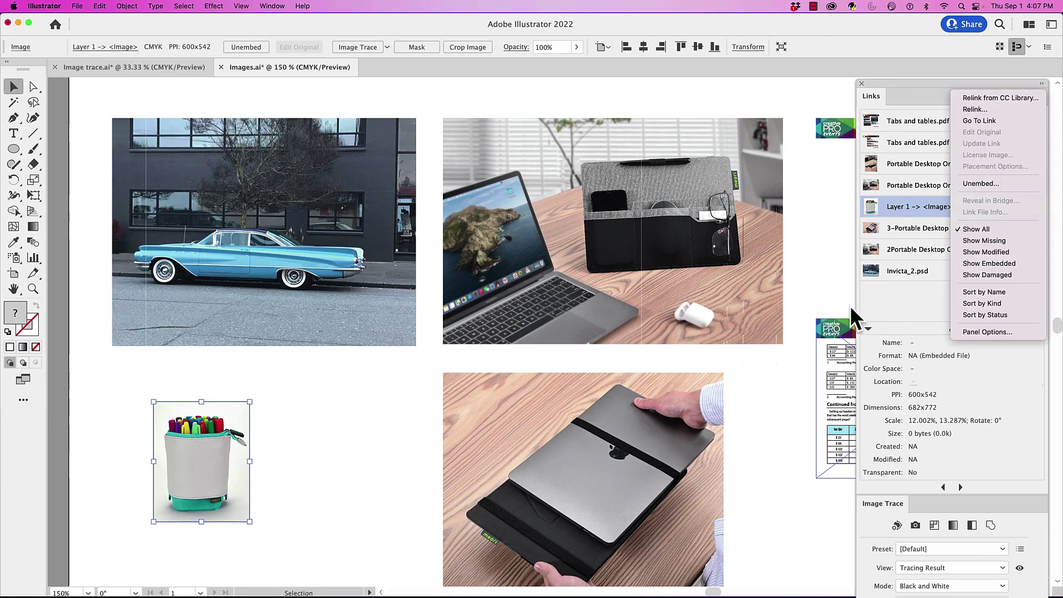
left_click(394, 450)
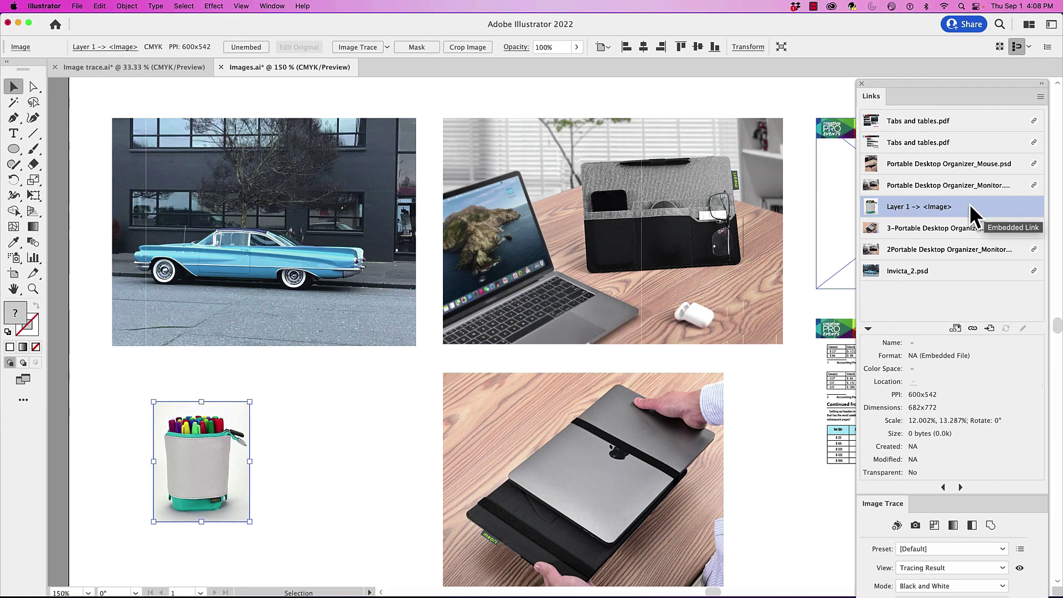
Step: Unembed the pen-holder image, saving it as Pen holder.psd
left_click(1041, 96)
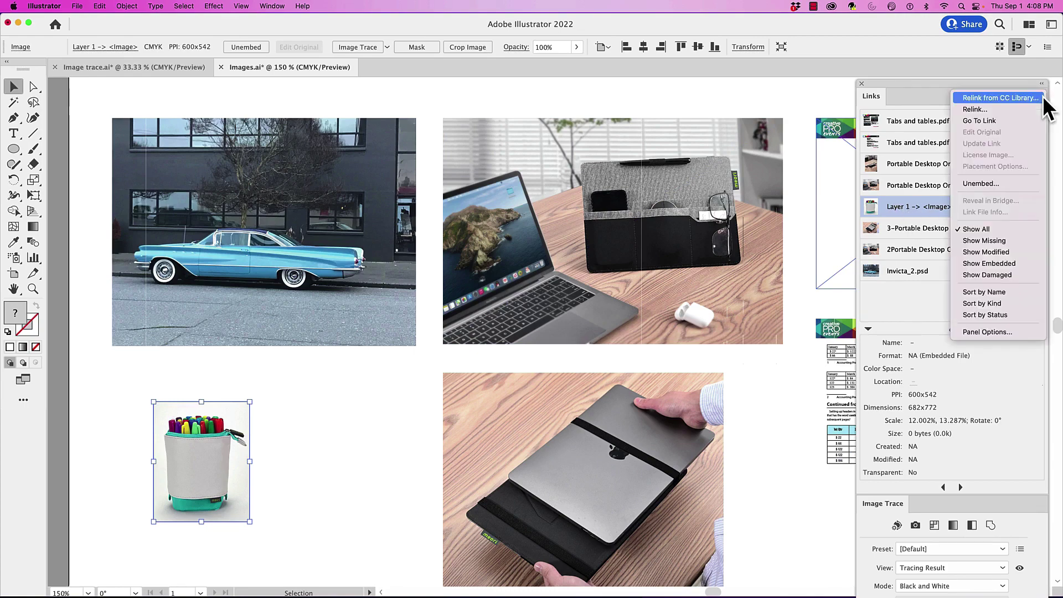
left_click(1002, 180)
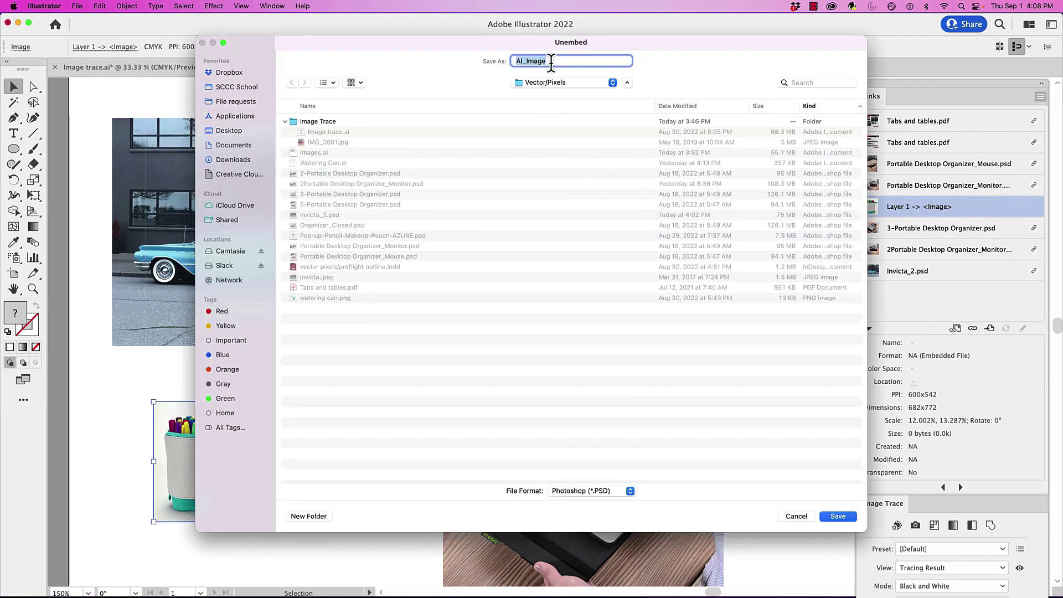
type("Pen holder")
left_click(838, 516)
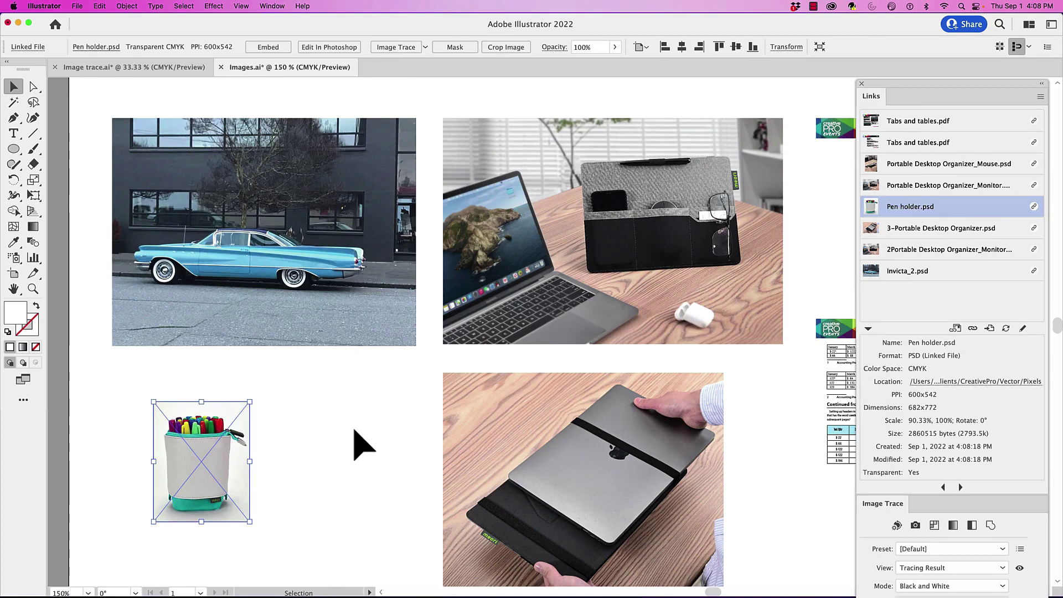
Step: Zoom out to 100% and pan to view the whole page, leaving nothing selected
key("super+minus")
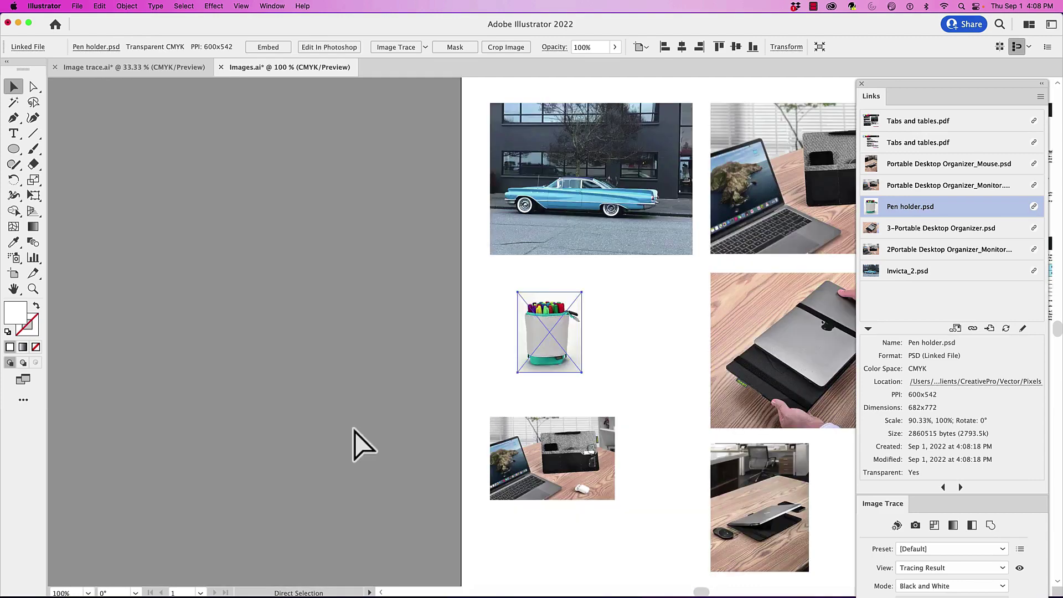
left_click_drag(612, 339, 374, 355)
left_click(574, 354)
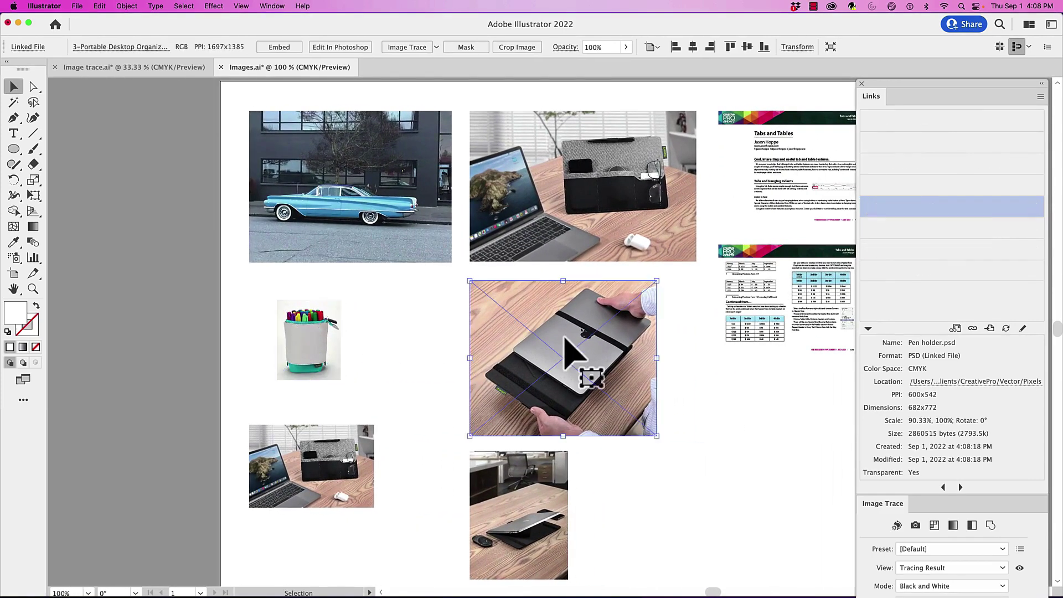
left_click(435, 346)
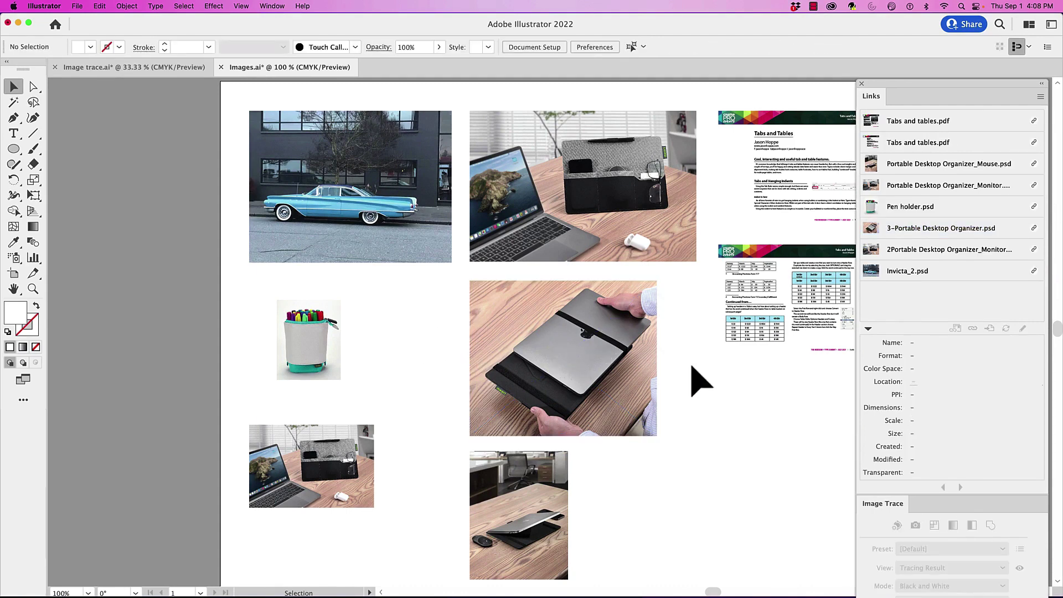
Step: Draw a rounded rectangle, about 2.29 by 1.97 in, right of the lower photos
scroll(695, 380, "right", 2)
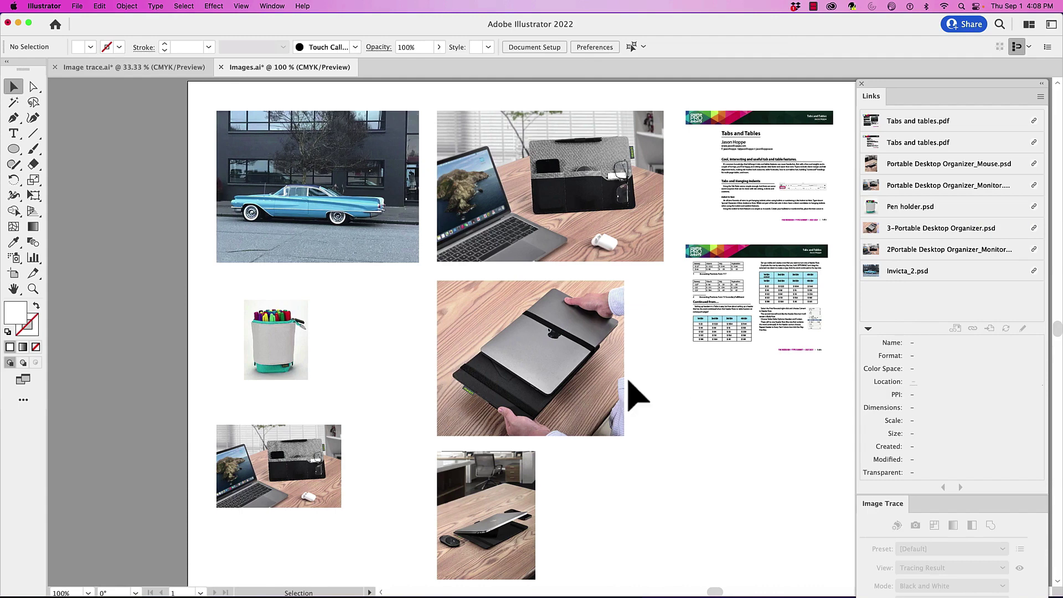
left_click(571, 382)
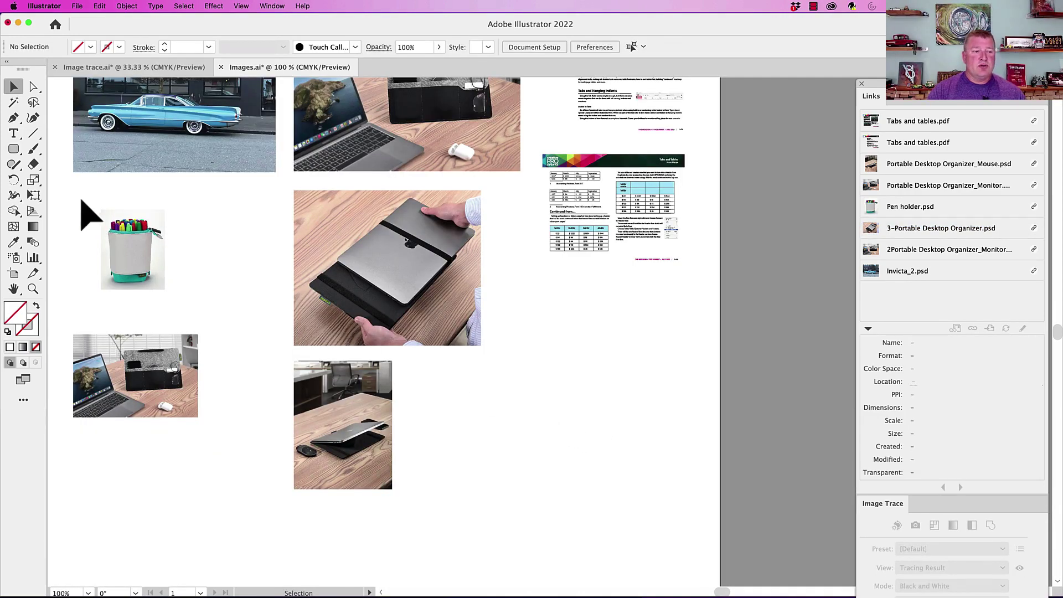
left_click(13, 149)
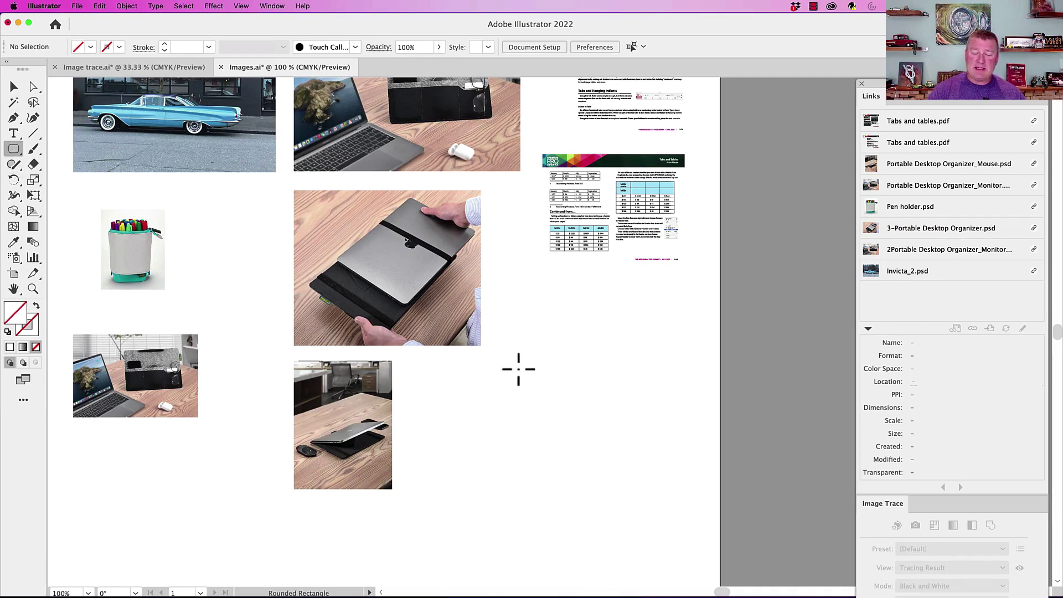
left_click_drag(518, 371, 647, 488)
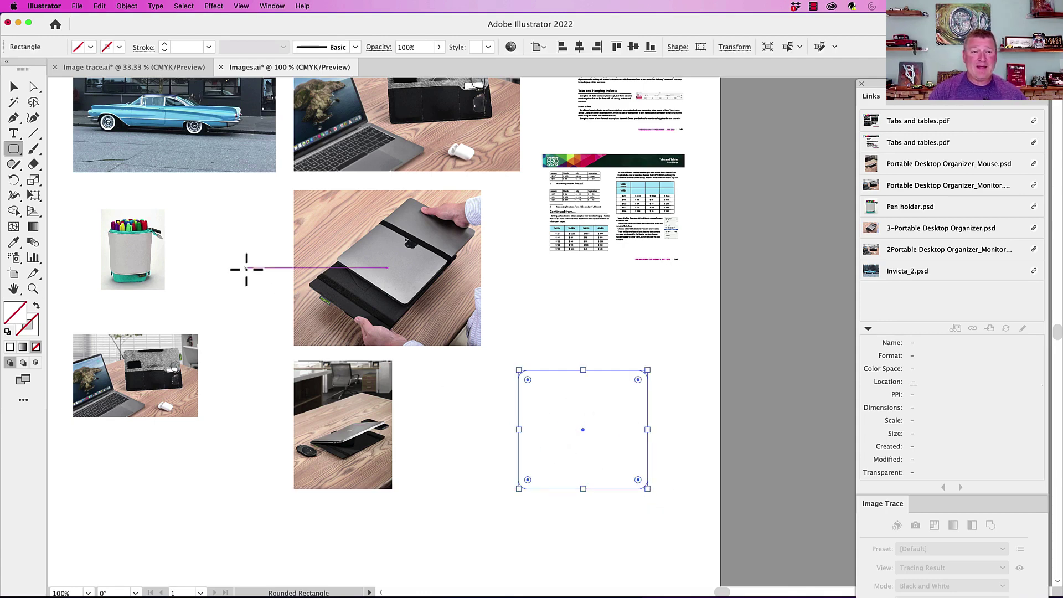
left_click(16, 89)
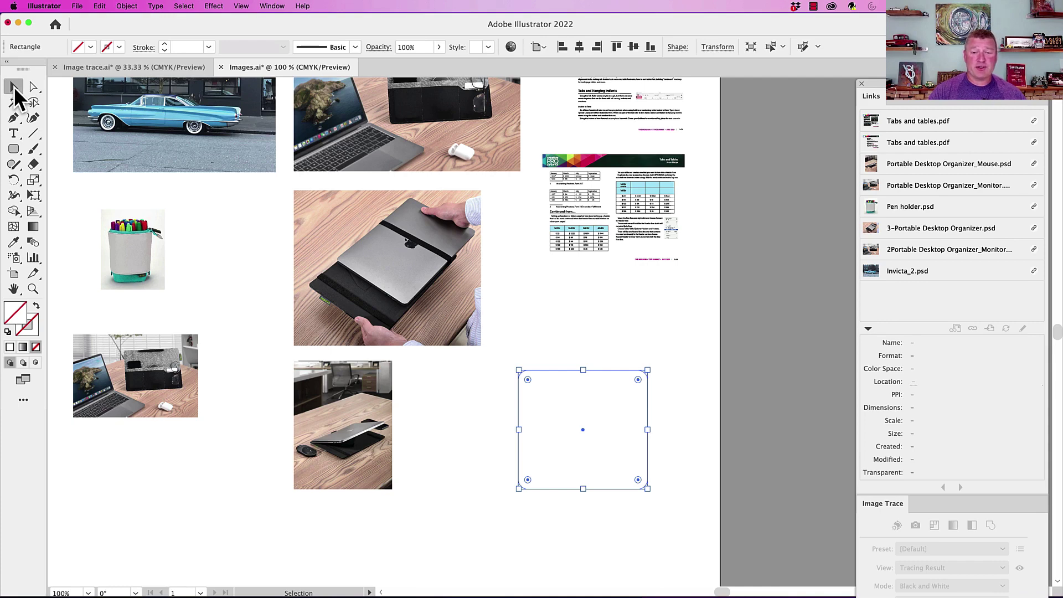
Step: Turn on Draw Inside mode and cut the blue car photo
left_click(35, 363)
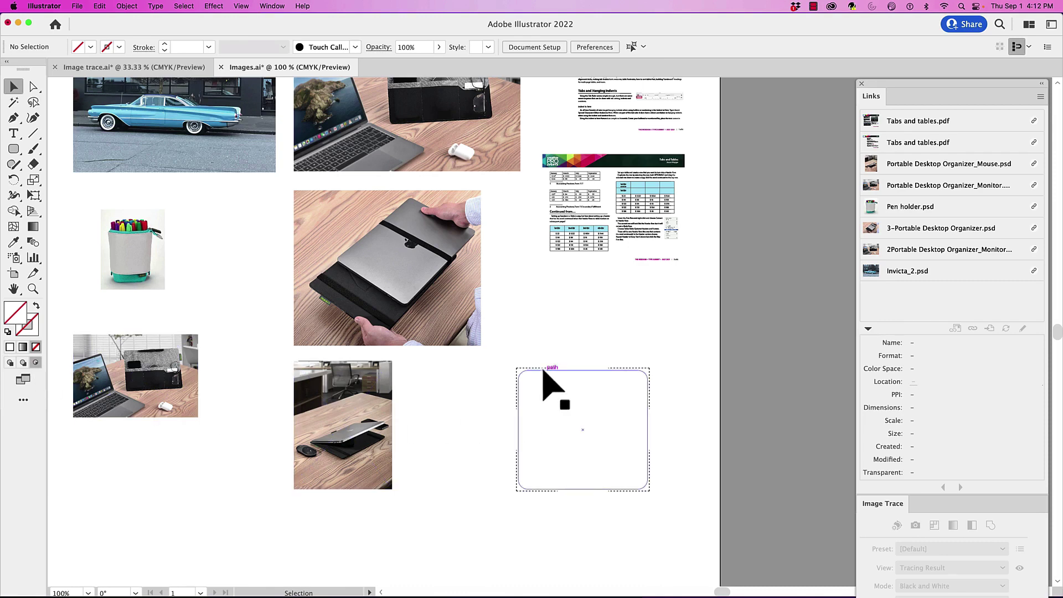
left_click(228, 127)
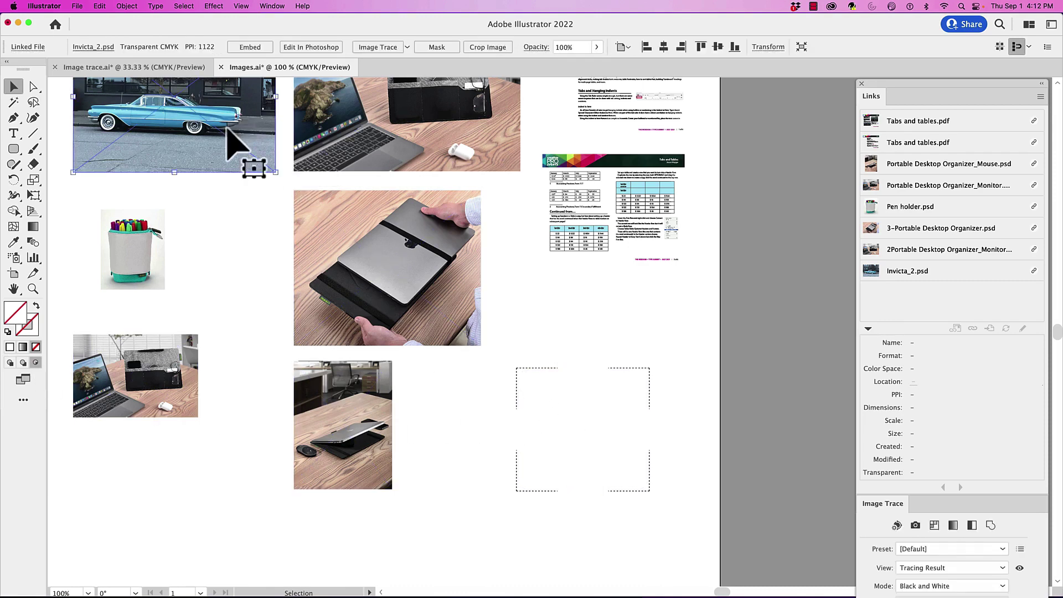
left_click(99, 7)
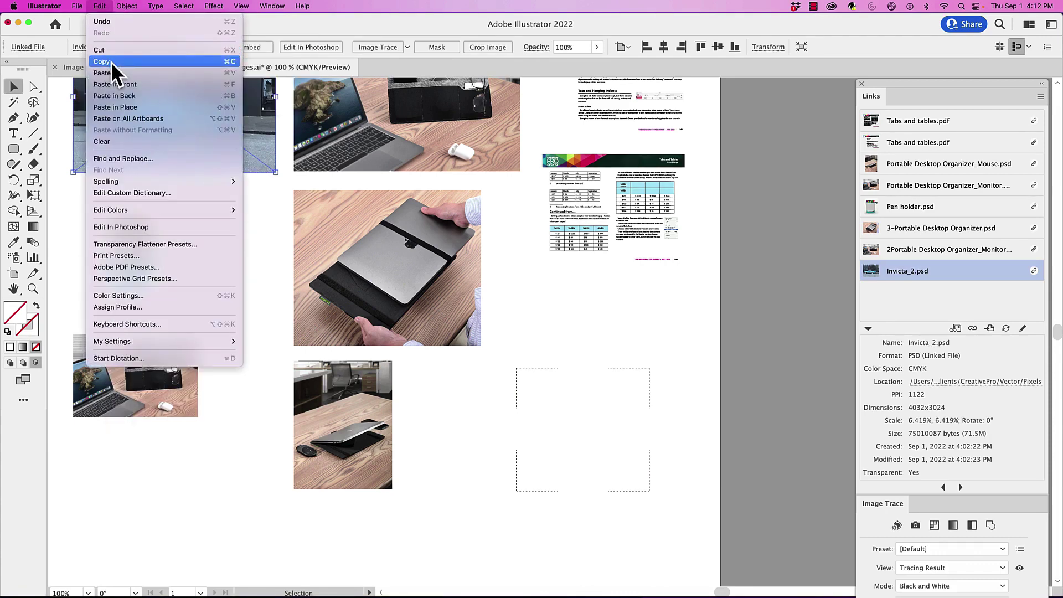
left_click(108, 51)
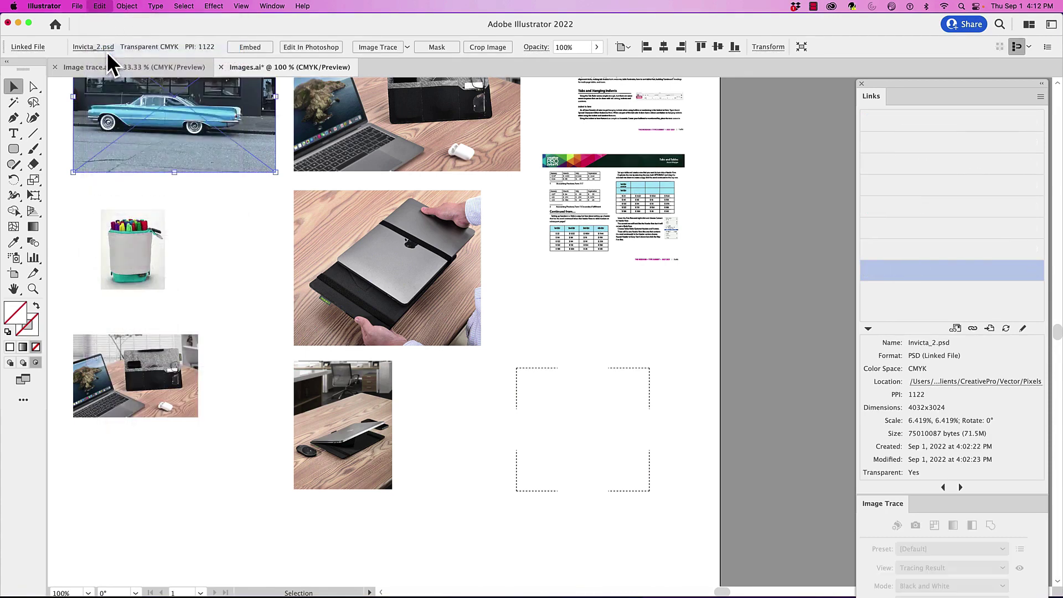
Step: Paste the car photo inside the rounded rectangle and shift it slightly right
left_click(527, 377)
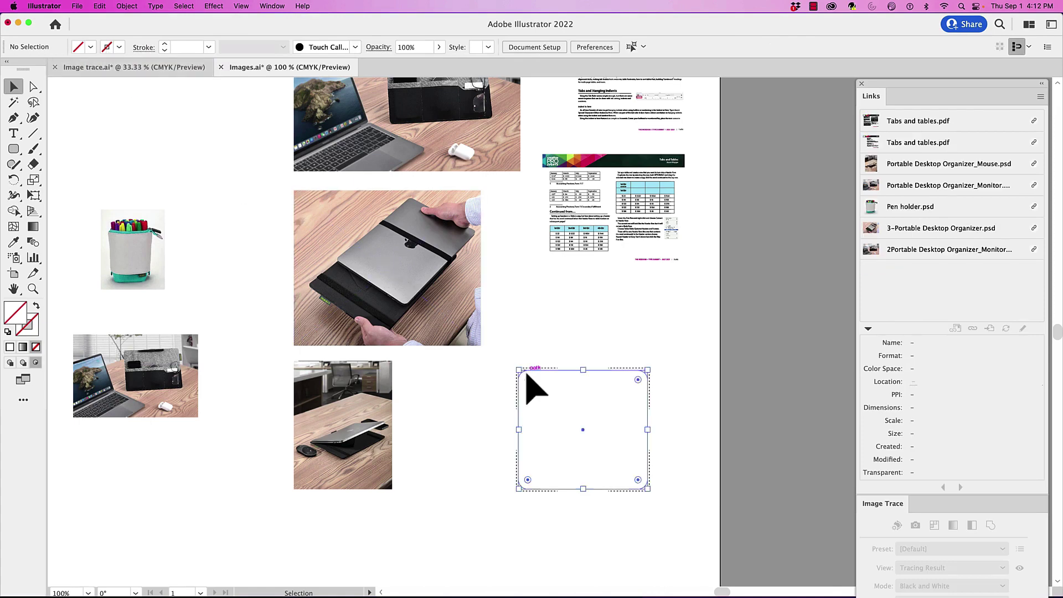
left_click(100, 6)
left_click(113, 73)
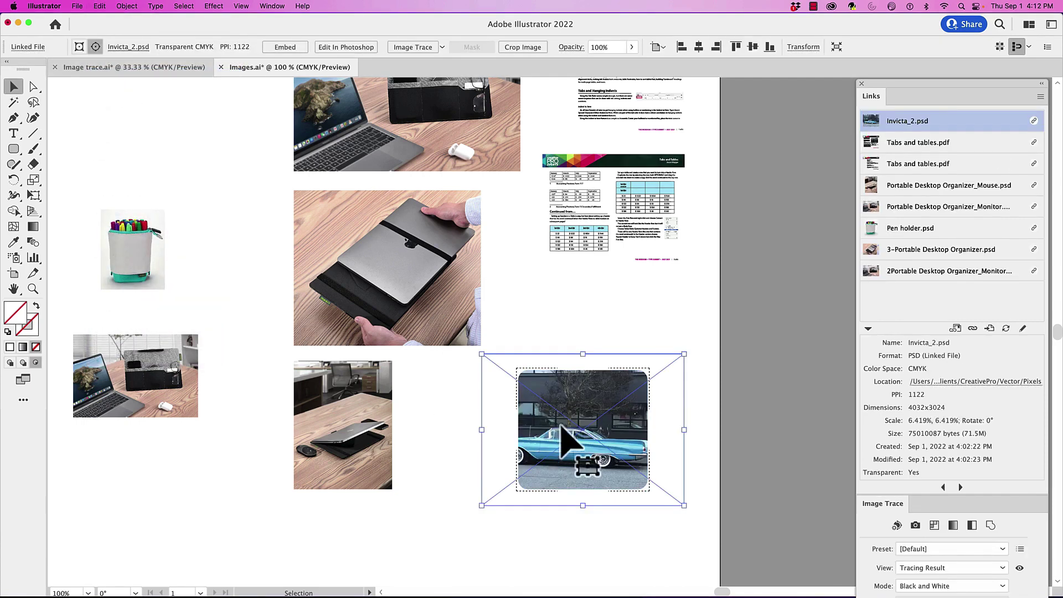
left_click_drag(575, 434, 592, 434)
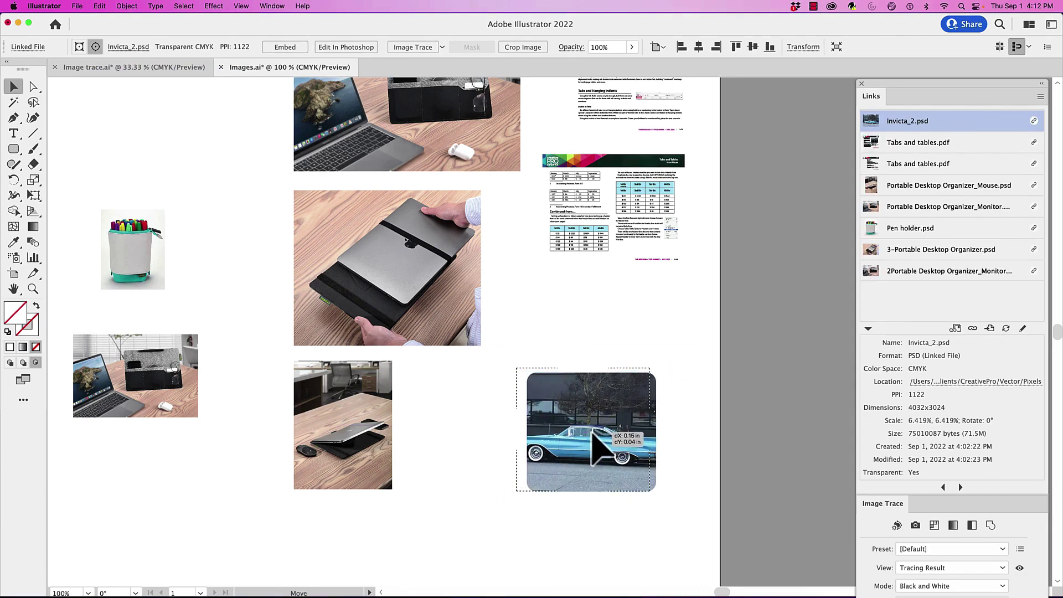
left_click(606, 442)
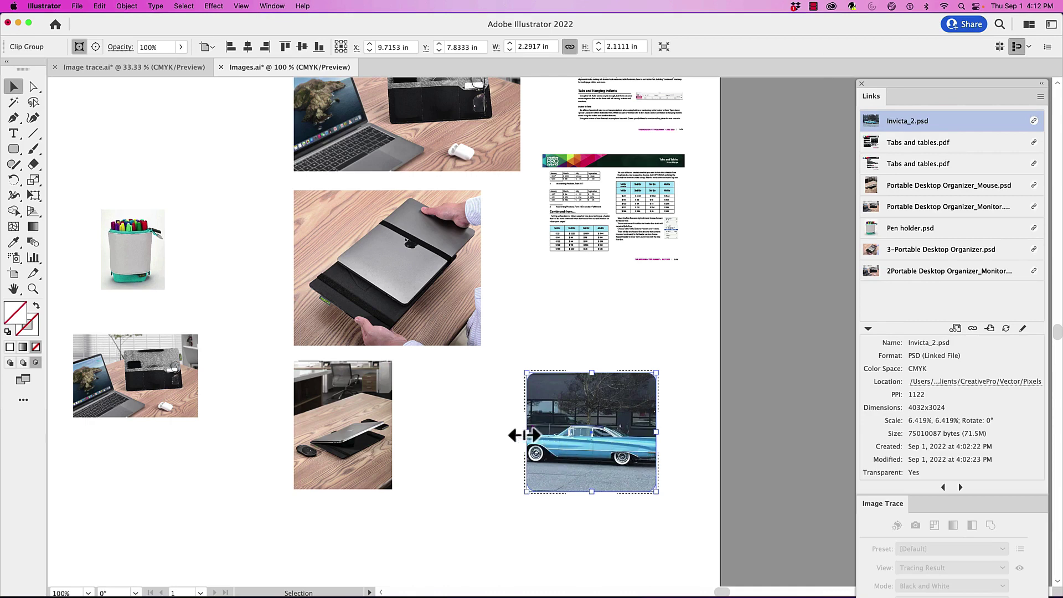
Step: Return to Draw Normal and move the car clip group 0.75 in left to X 9.0069 in
left_click(483, 434)
left_click(602, 436)
left_click(10, 363)
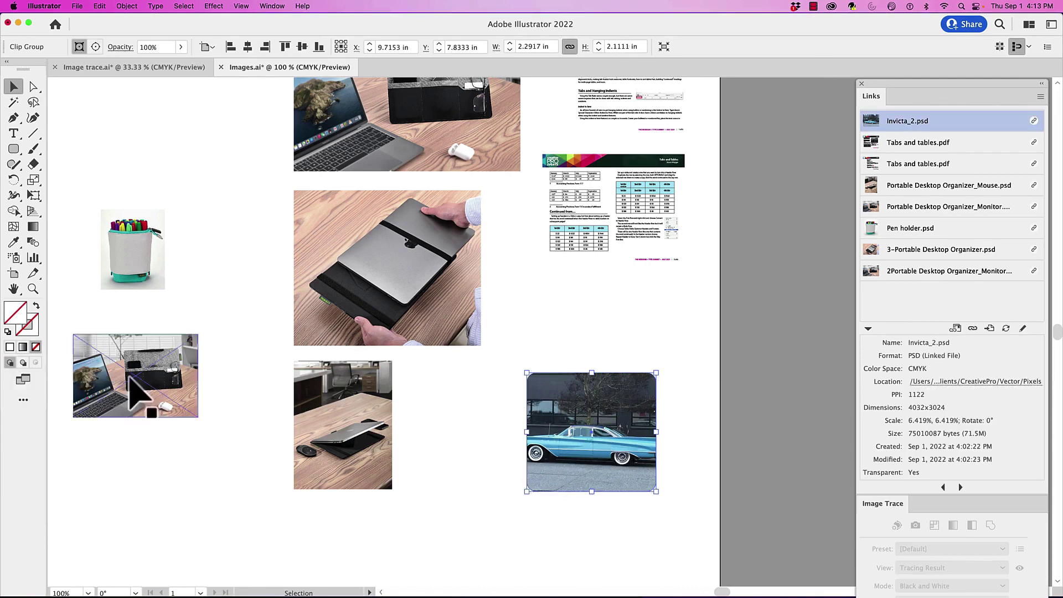
left_click(444, 415)
left_click(613, 402)
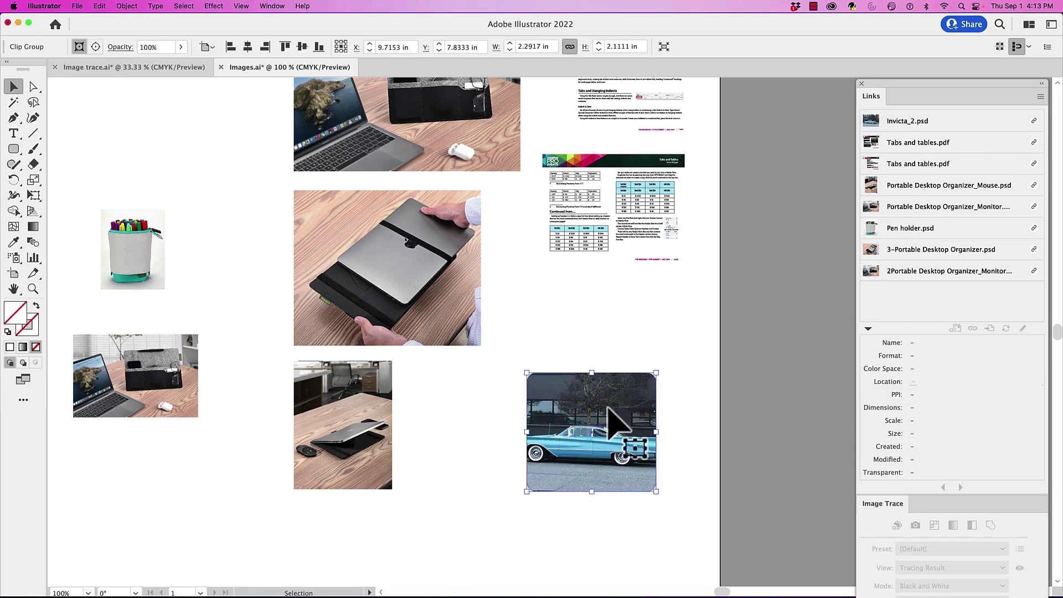
left_click_drag(613, 403, 563, 405)
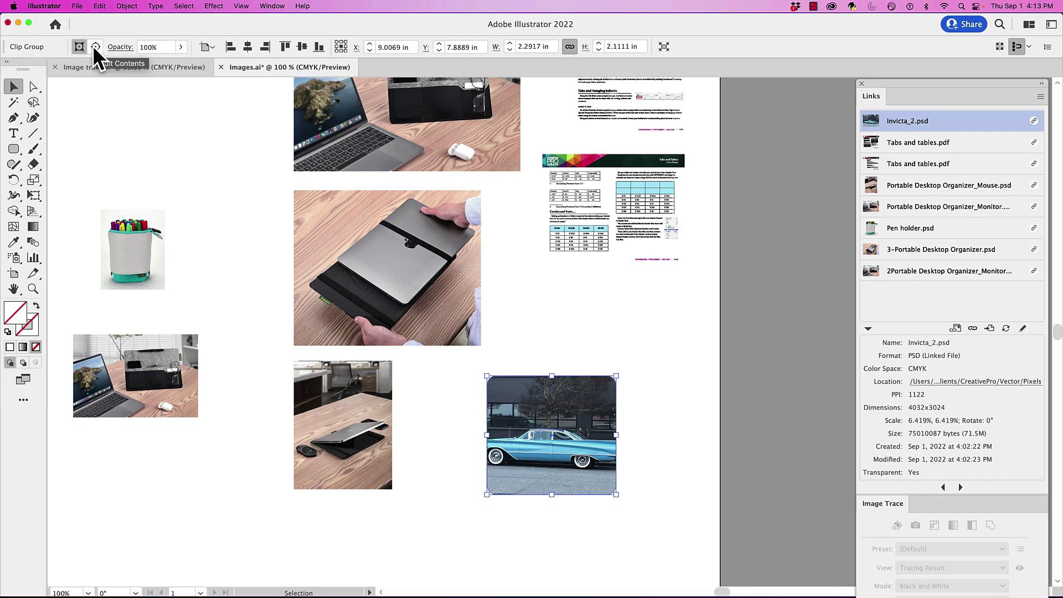
Step: Scale the car photo down to 5.407% and shift it within the rounded frame to show more car
left_click(95, 47)
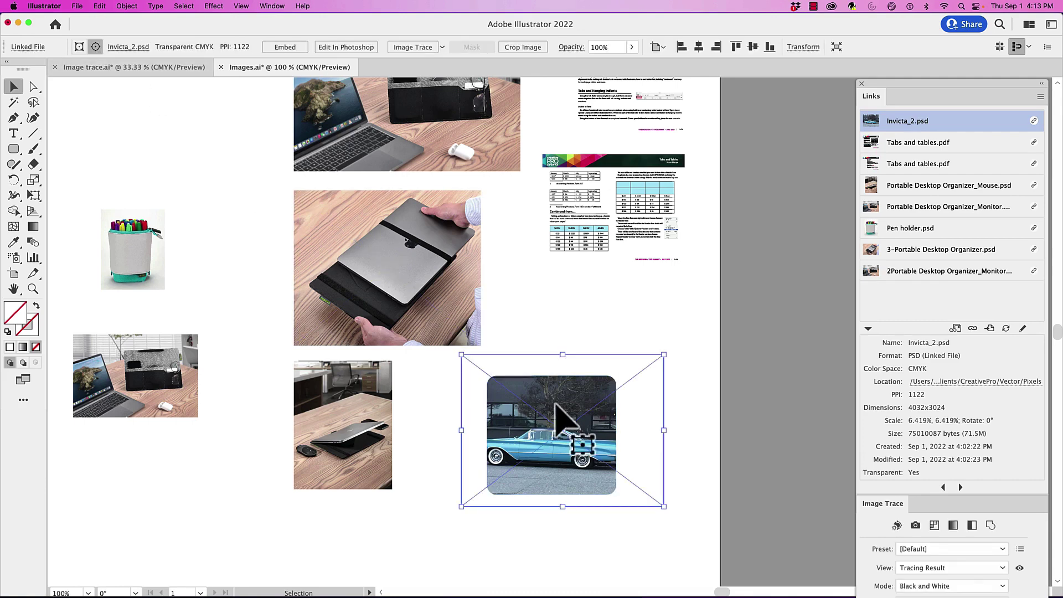
mouse_move(629, 390)
left_mouse_down()
mouse_move(668, 358)
mouse_move(642, 377)
left_mouse_up()
mouse_move(563, 432)
left_mouse_down()
mouse_move(570, 424)
mouse_move(573, 439)
left_mouse_up()
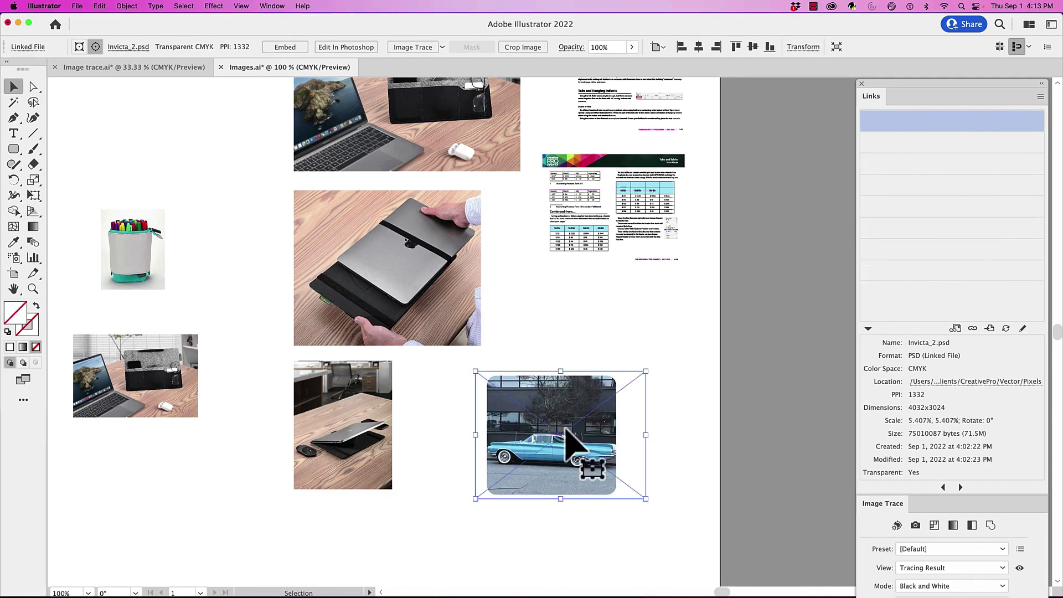
Step: Widen the frame's left edge and lower its top edge to a 2.5 × 1.75 in crop
left_click(79, 46)
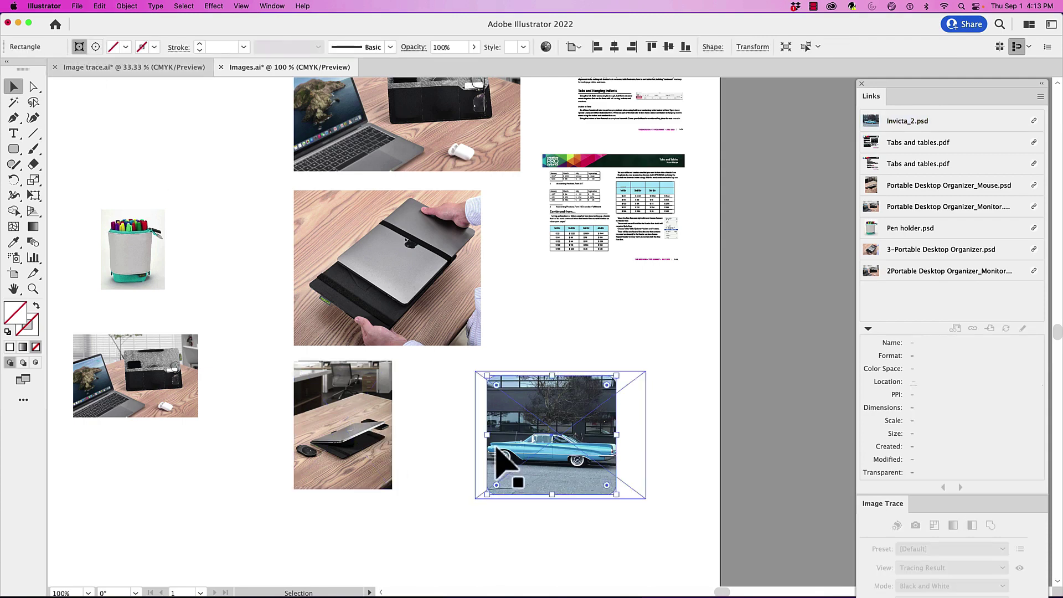
left_click_drag(487, 434, 475, 434)
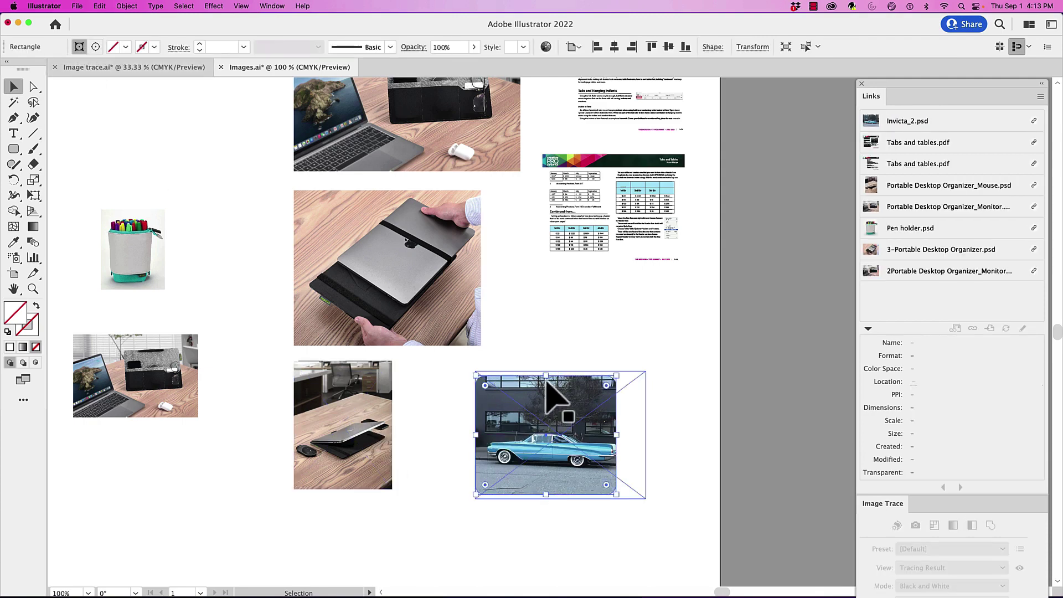
left_click_drag(546, 376, 552, 407)
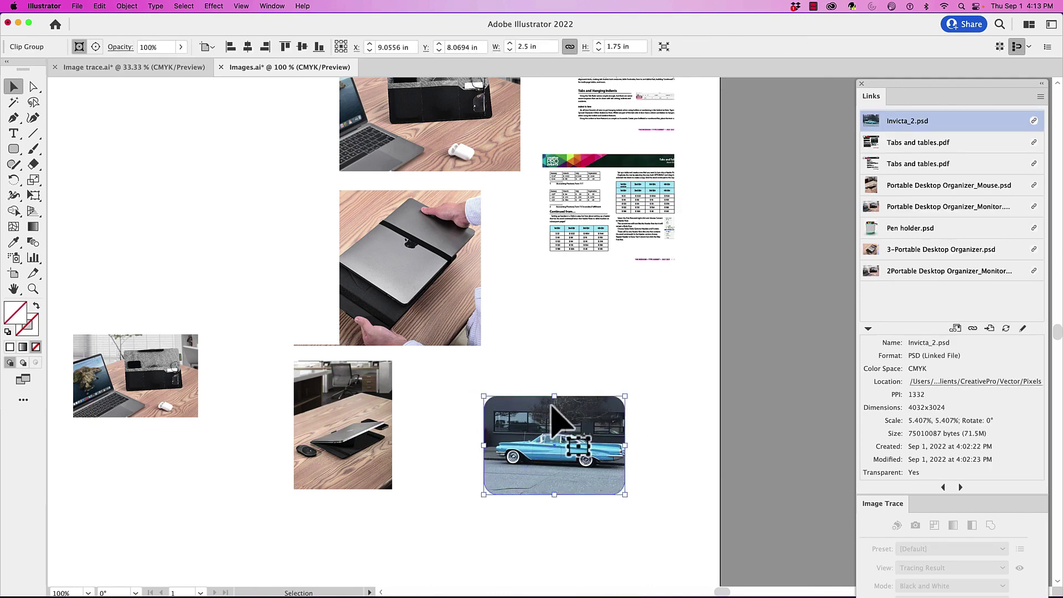
Step: Switch between editing the photo and the frame, then reselect the framed car group
left_click(95, 46)
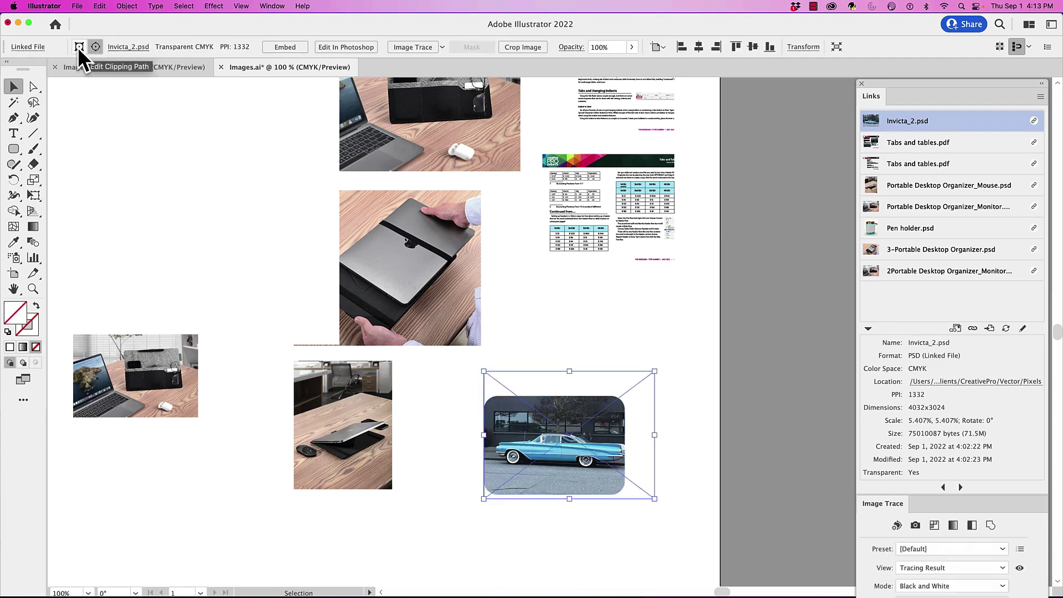
left_click(78, 46)
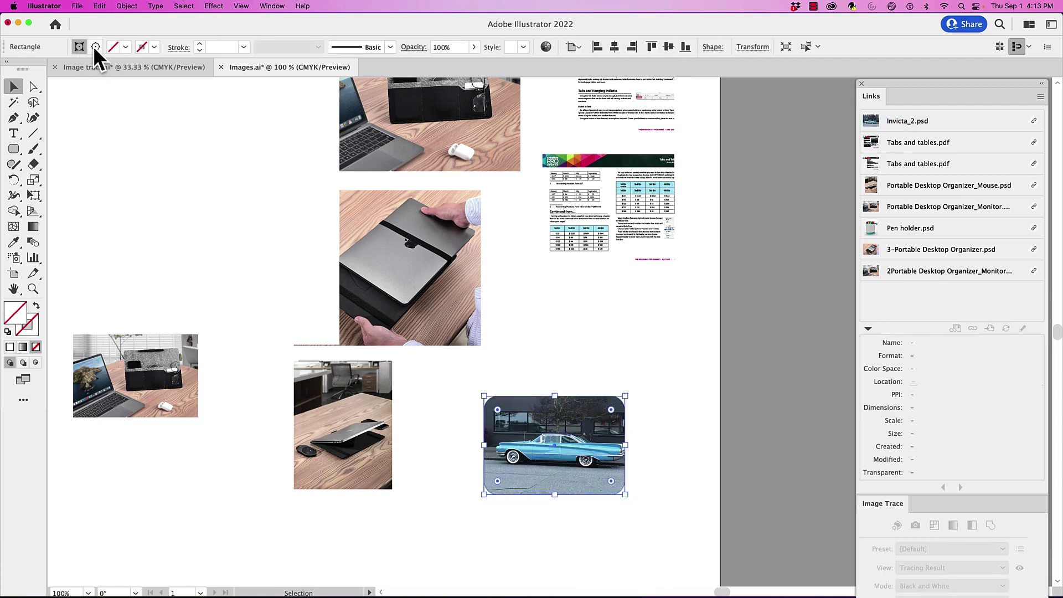
left_click(95, 48)
left_click(602, 352)
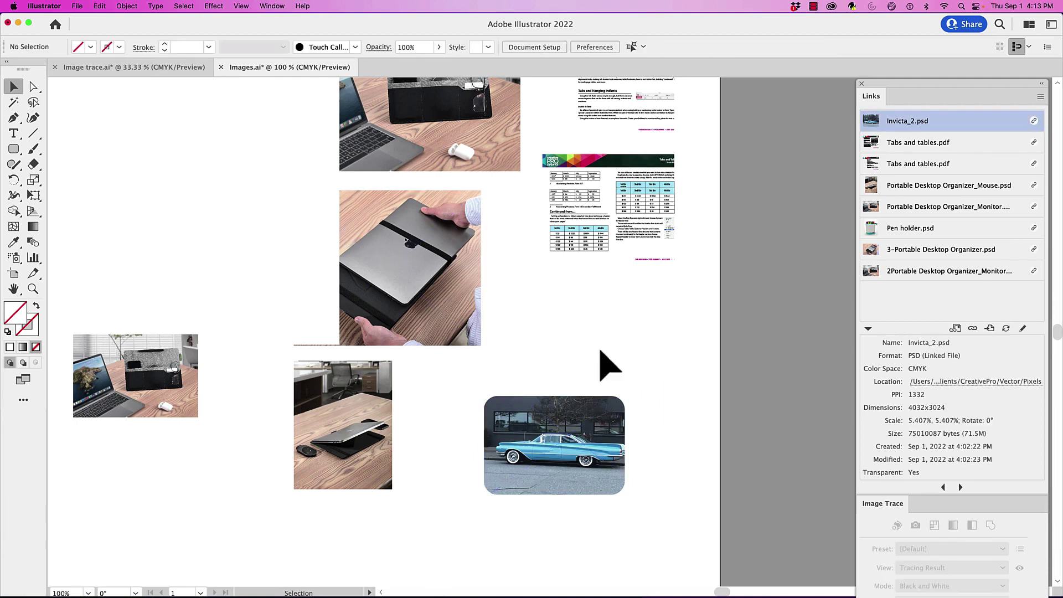
left_click(587, 422)
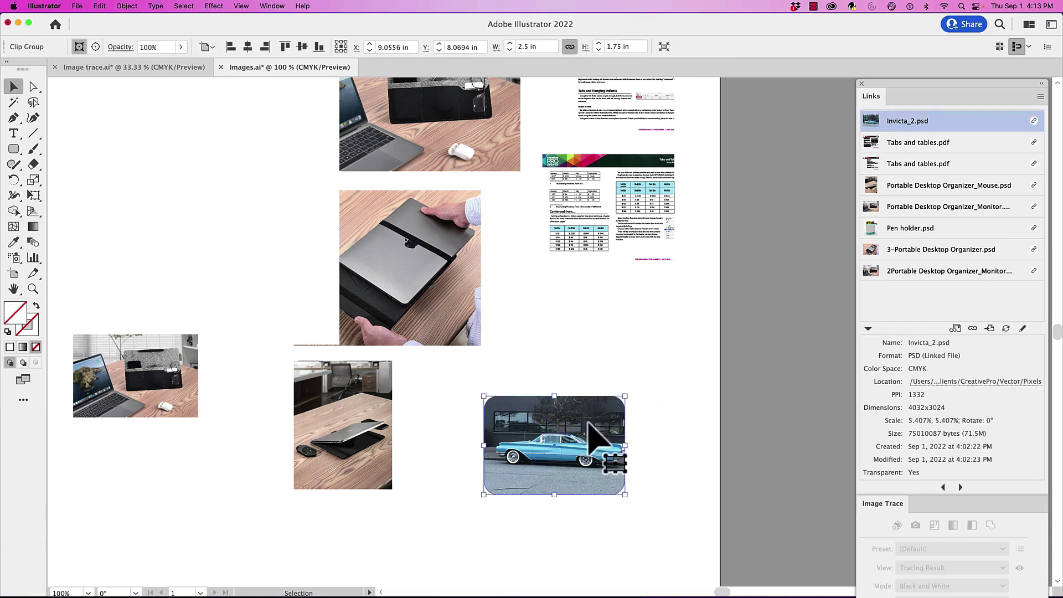
Step: Release the car's clipping mask via Object > Clipping Mask > Release
left_click(126, 6)
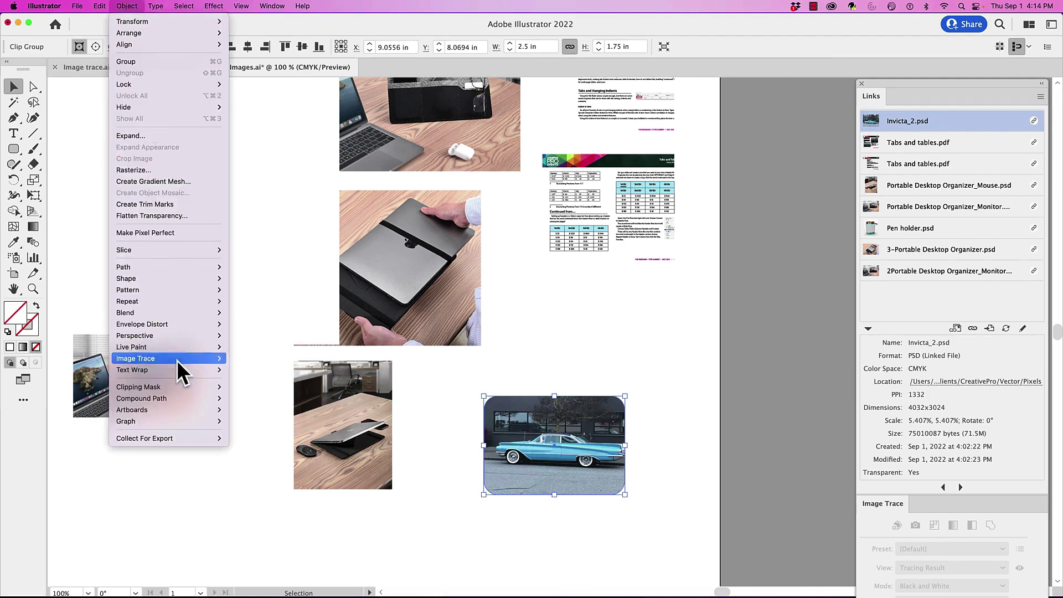
mouse_move(174, 387)
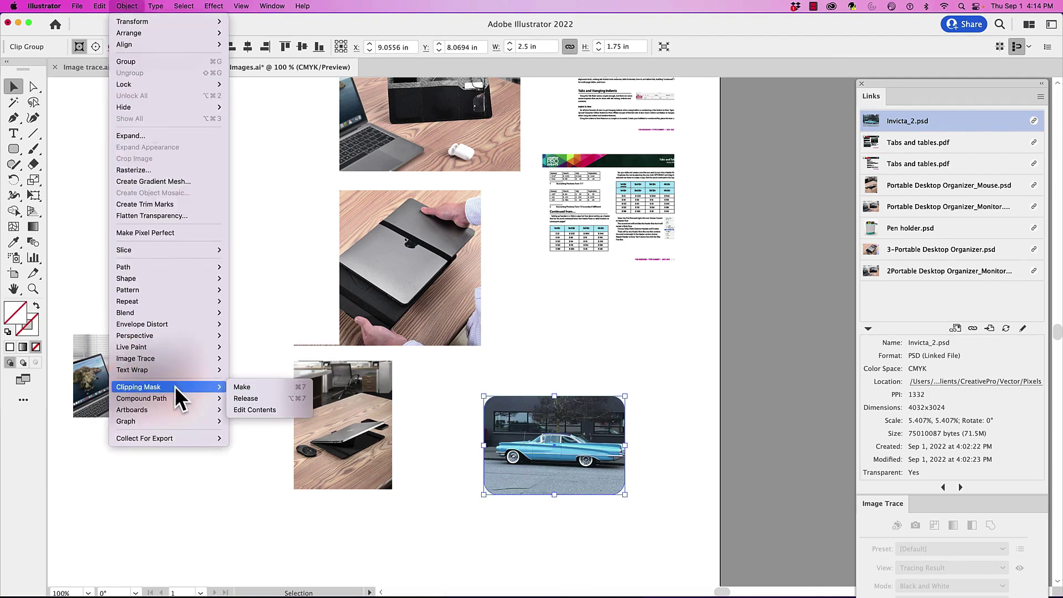
left_click(259, 397)
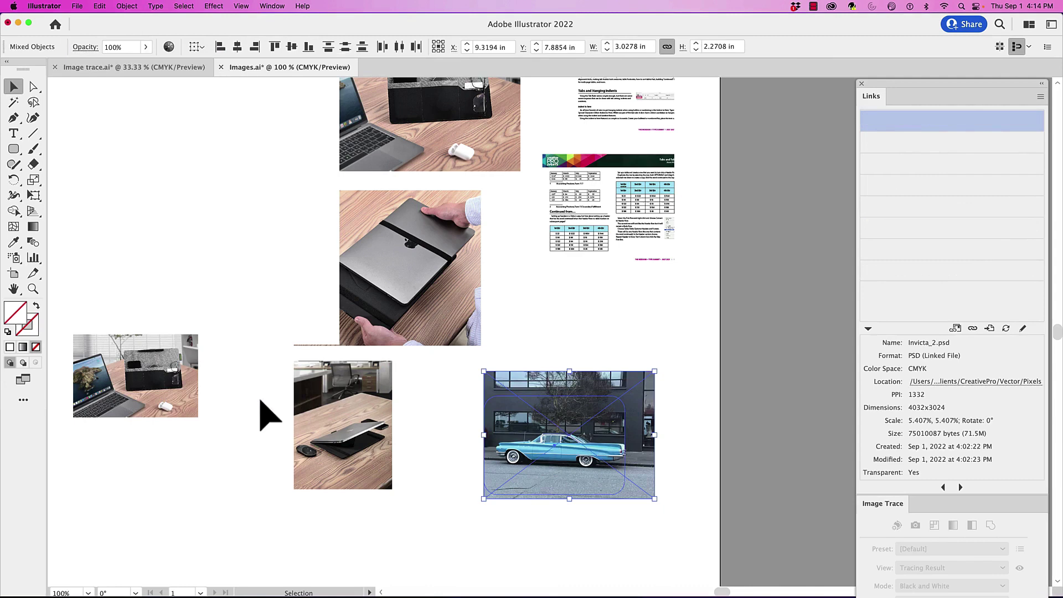
Step: Move the full car photo to the right and select the empty rounded rectangle
left_click(463, 413)
left_click_drag(546, 399, 602, 401)
left_click_drag(456, 386, 529, 419)
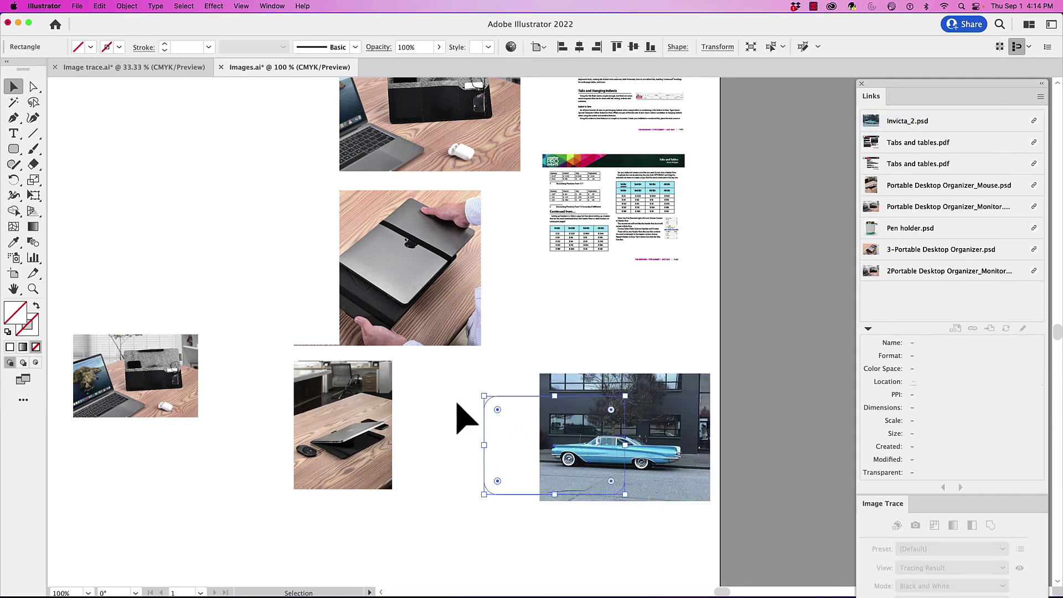